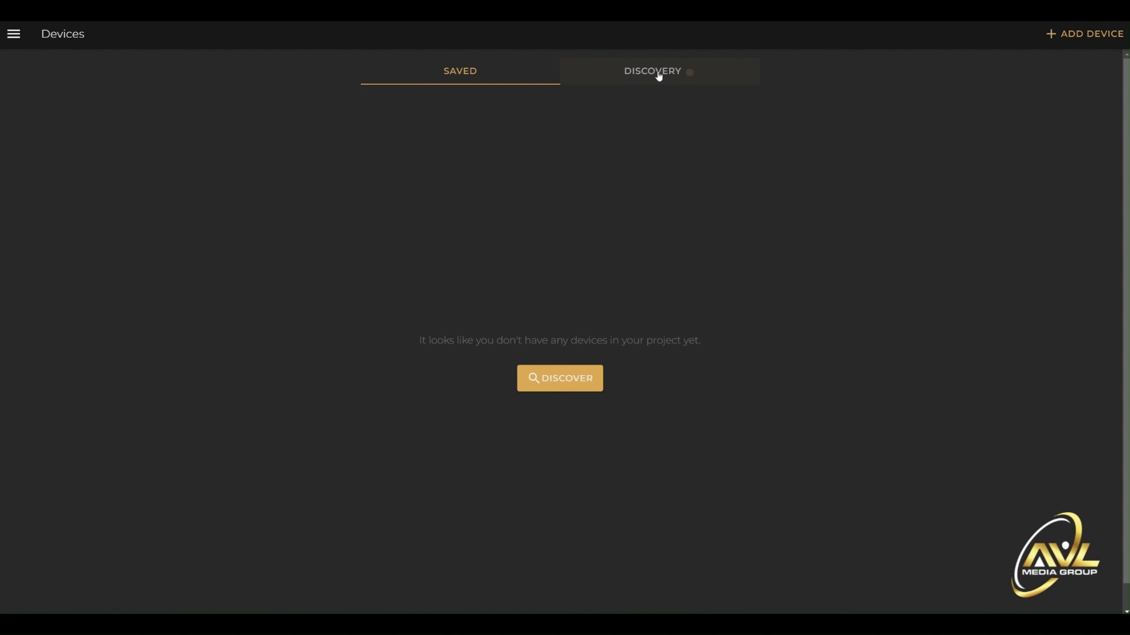
- Search the discovered devices for "luna-u", view the LUNA-U's details and save it to the project
{"action": "left_click", "coordinate": [659, 76]}
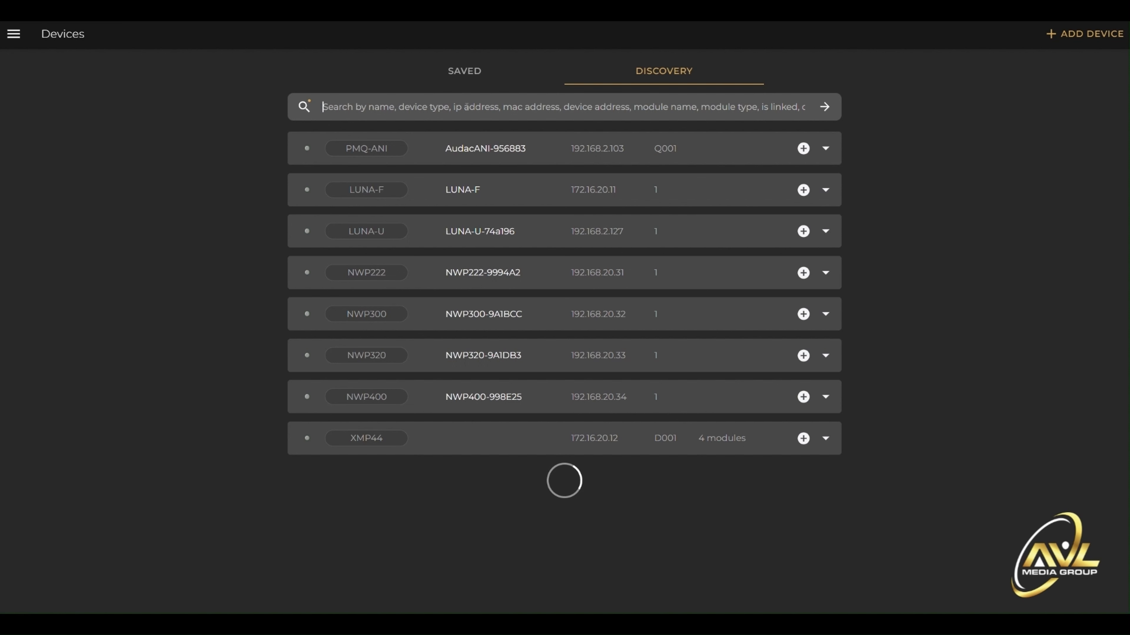
{"action": "type", "text": "luna"}
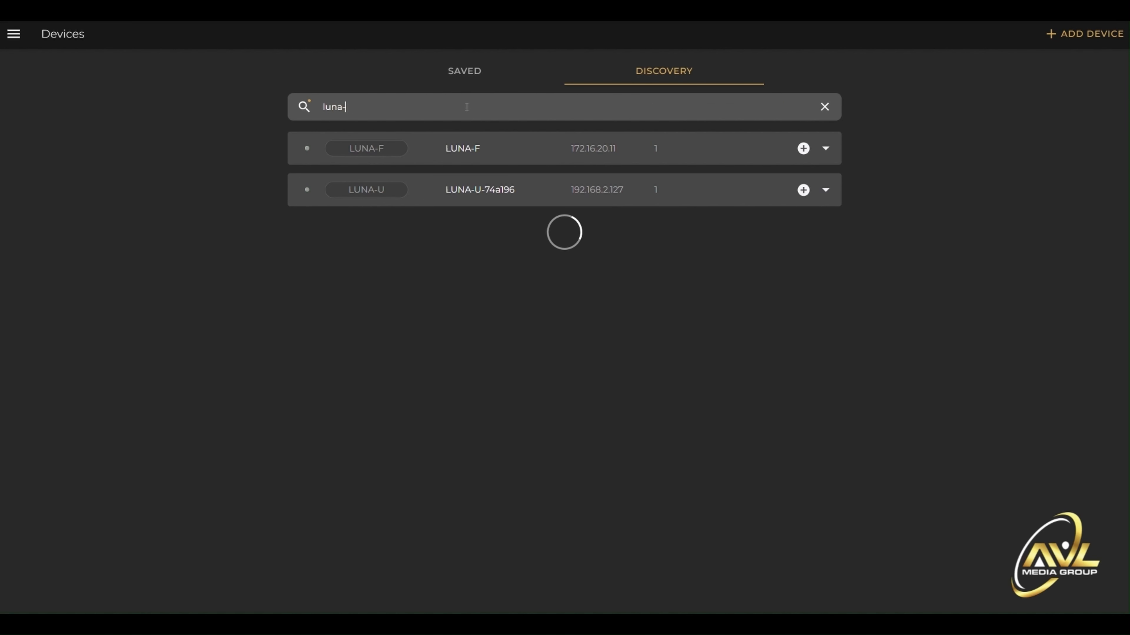
{"action": "type", "text": "-u"}
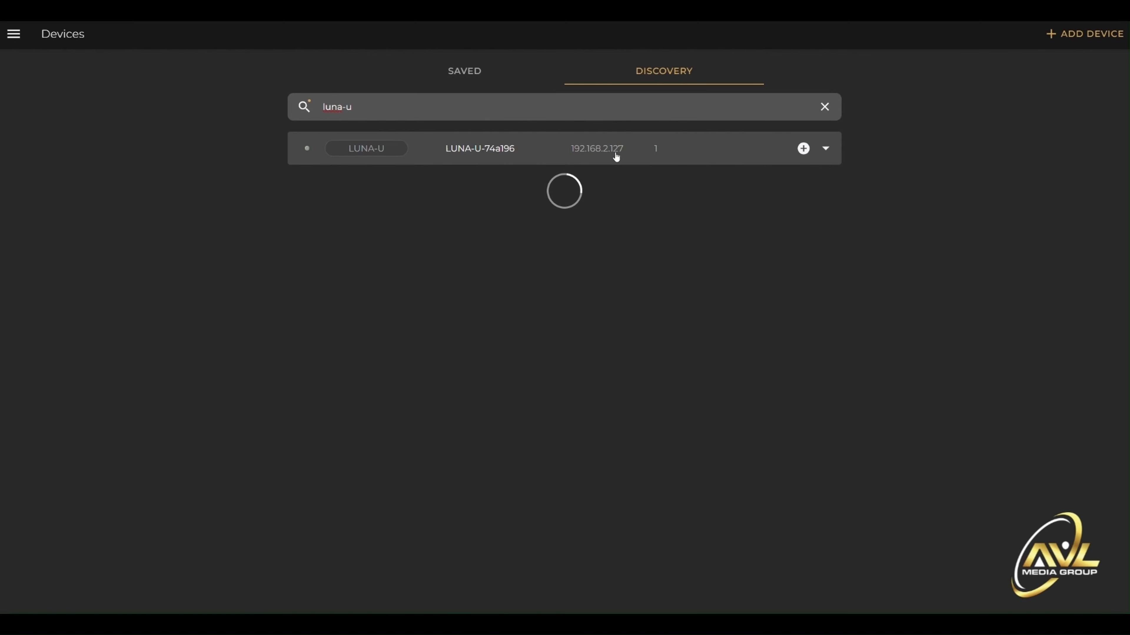
{"action": "left_click", "coordinate": [833, 152]}
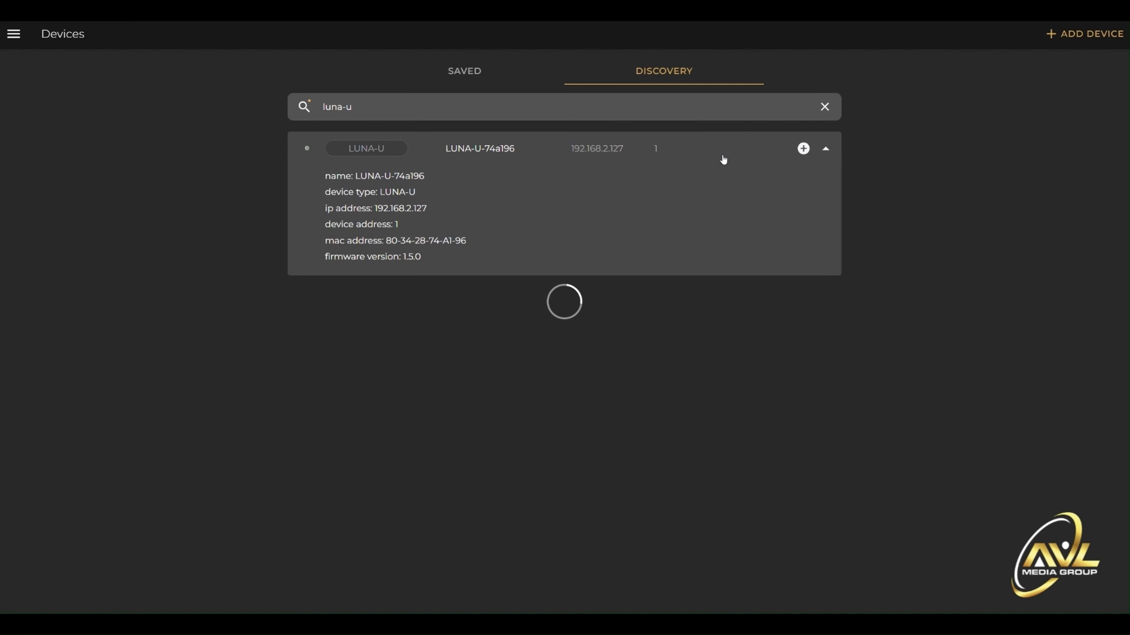
{"action": "left_click", "coordinate": [804, 148]}
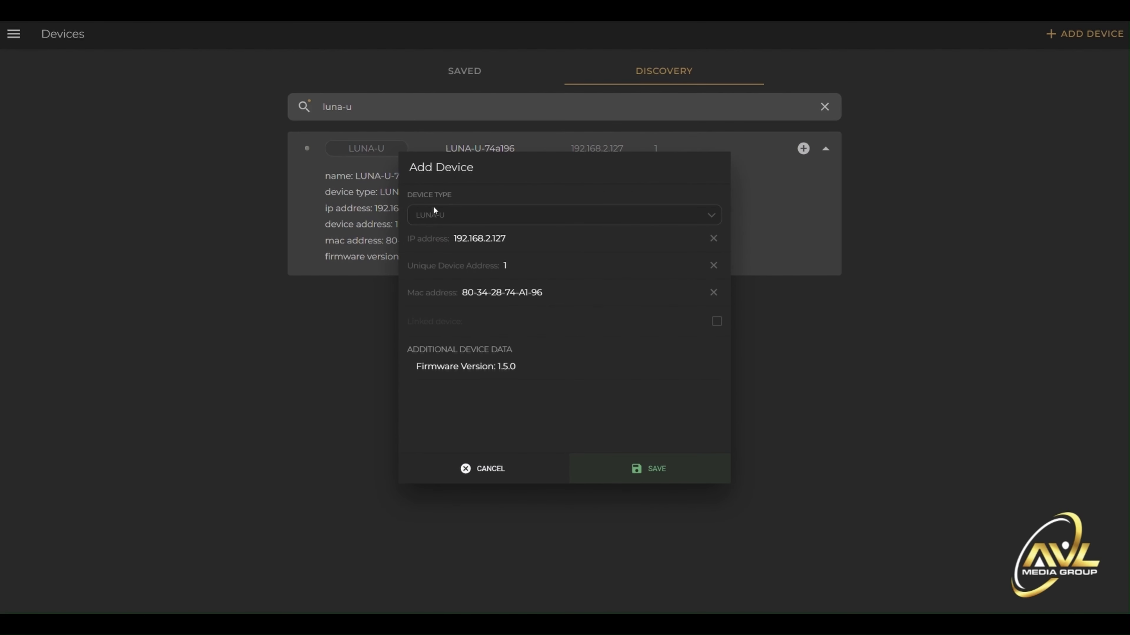
{"action": "left_click", "coordinate": [677, 474]}
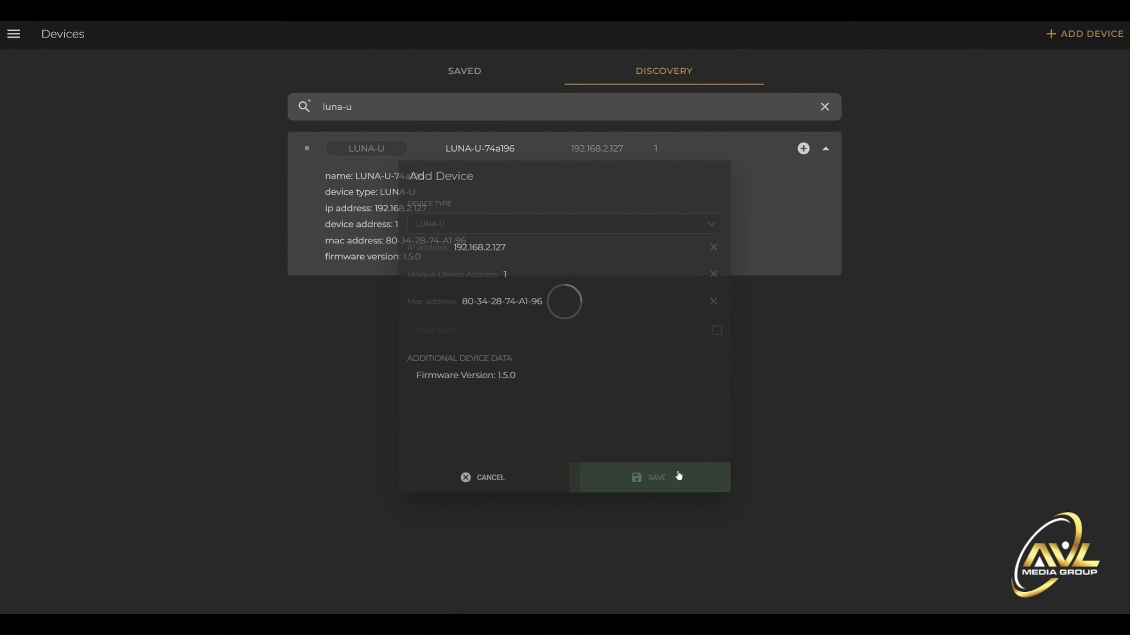
- Open the saved LUNA-U device's zone control view, and mute and unmute the DNG zone
{"action": "left_click", "coordinate": [486, 78]}
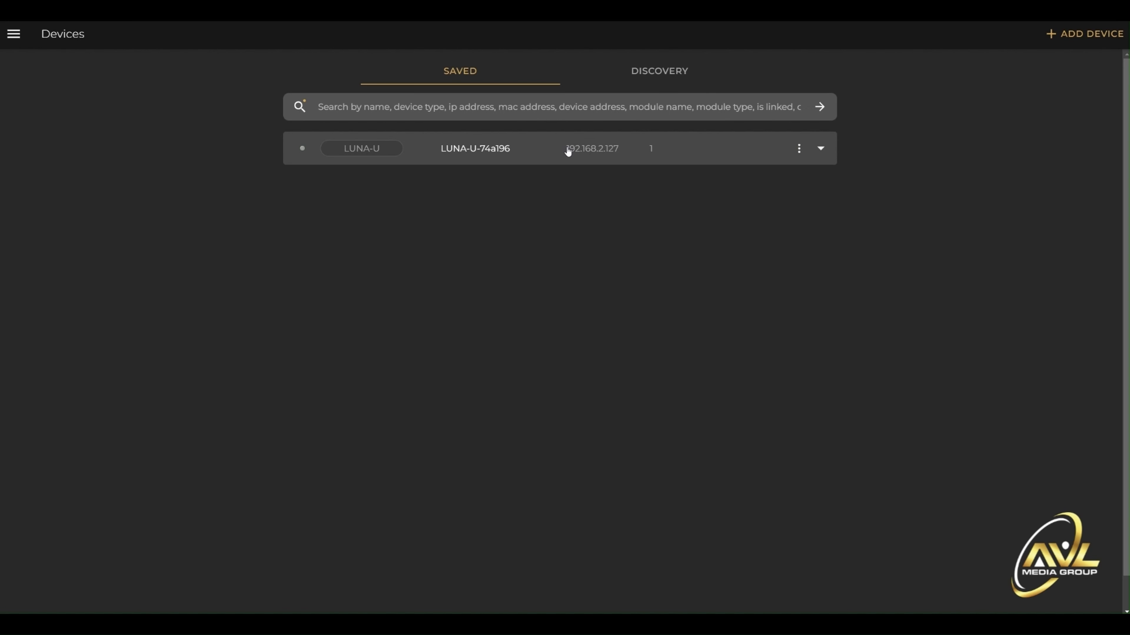
{"action": "left_click", "coordinate": [534, 153]}
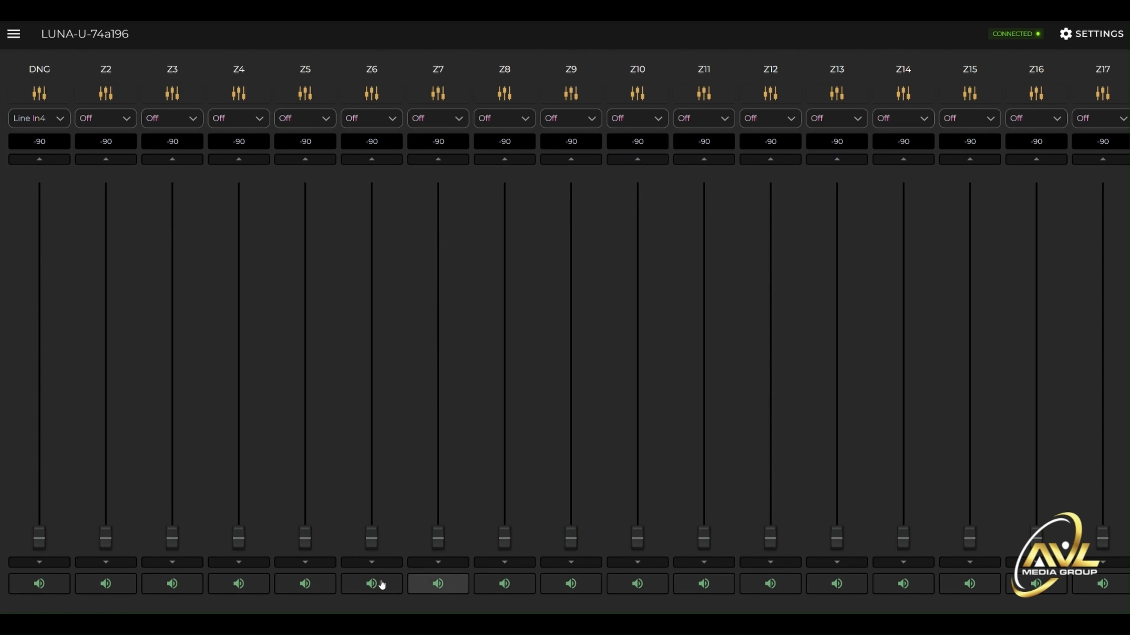
{"action": "left_click", "coordinate": [45, 586]}
{"action": "left_click", "coordinate": [45, 586]}
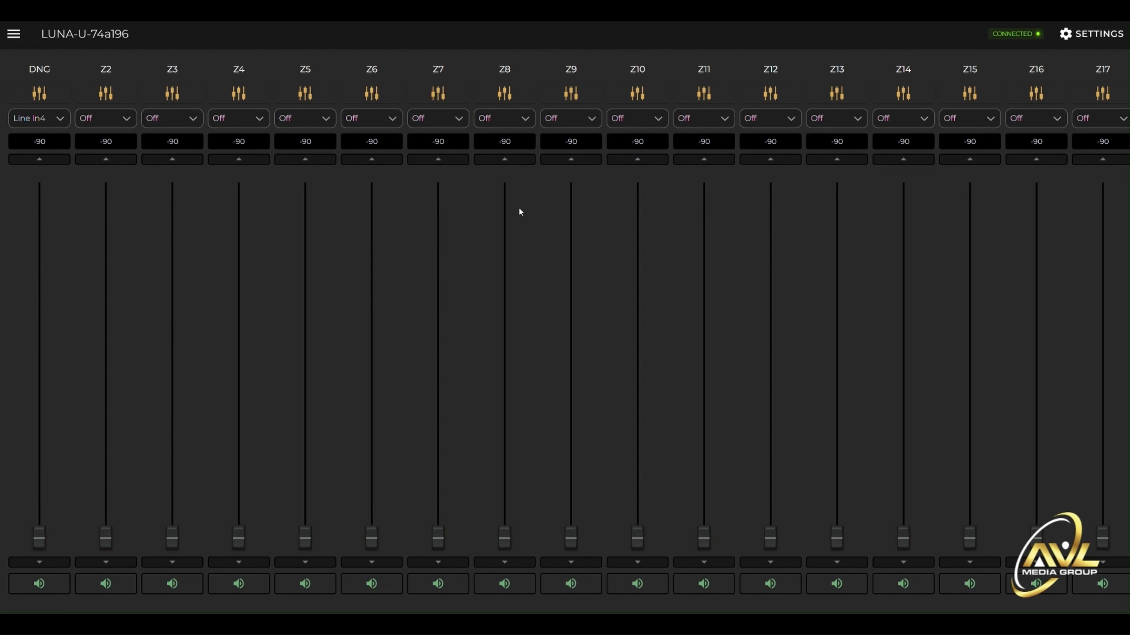
- Look through the LUNA-U's settings overview, GPIO, voice file and event pages
{"action": "left_click", "coordinate": [1099, 33]}
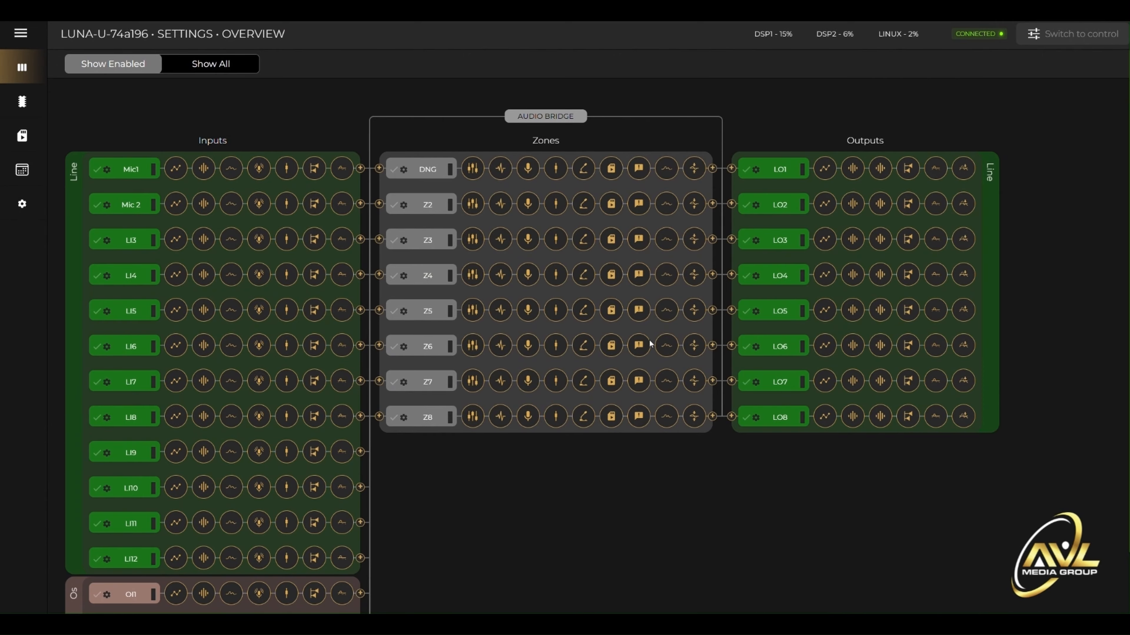
{"action": "left_click", "coordinate": [21, 106]}
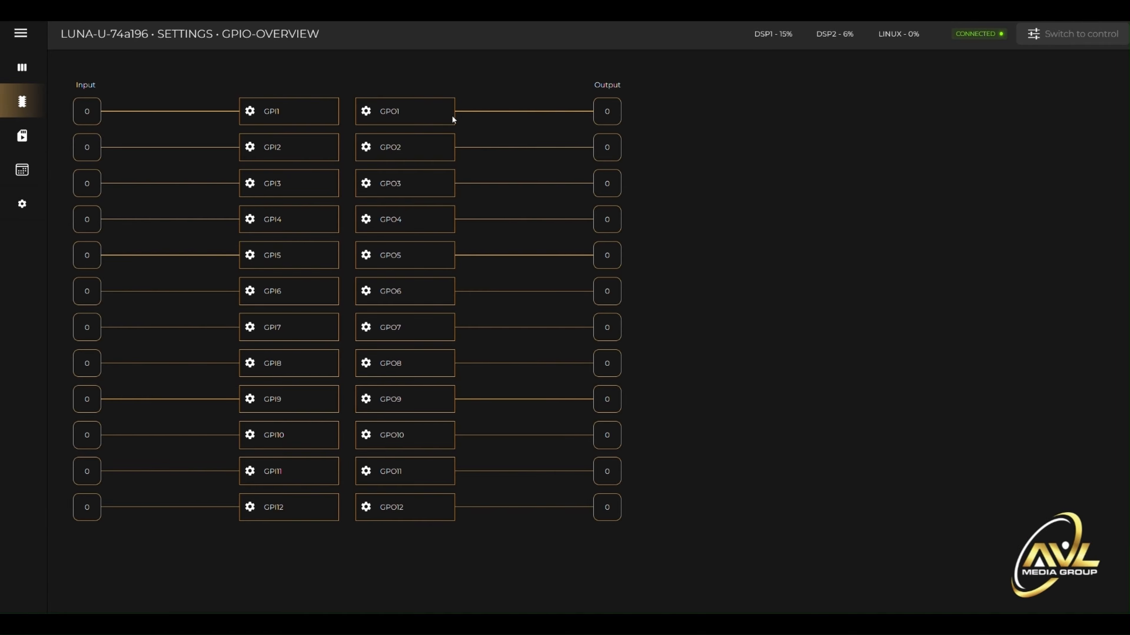
{"action": "left_click", "coordinate": [22, 136]}
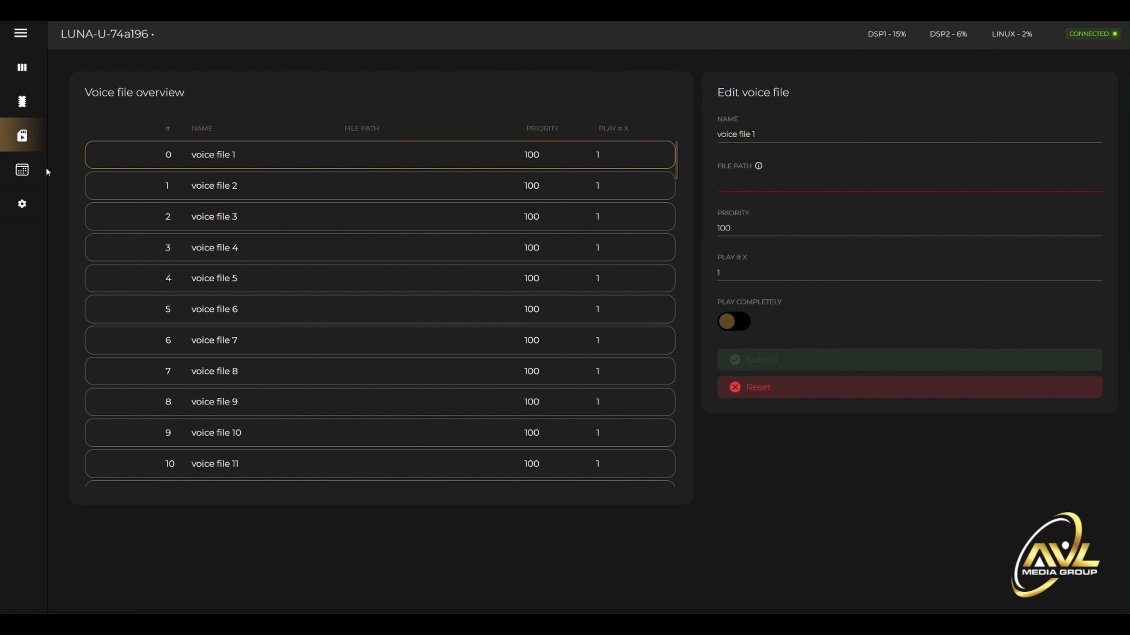
{"action": "left_click", "coordinate": [22, 169]}
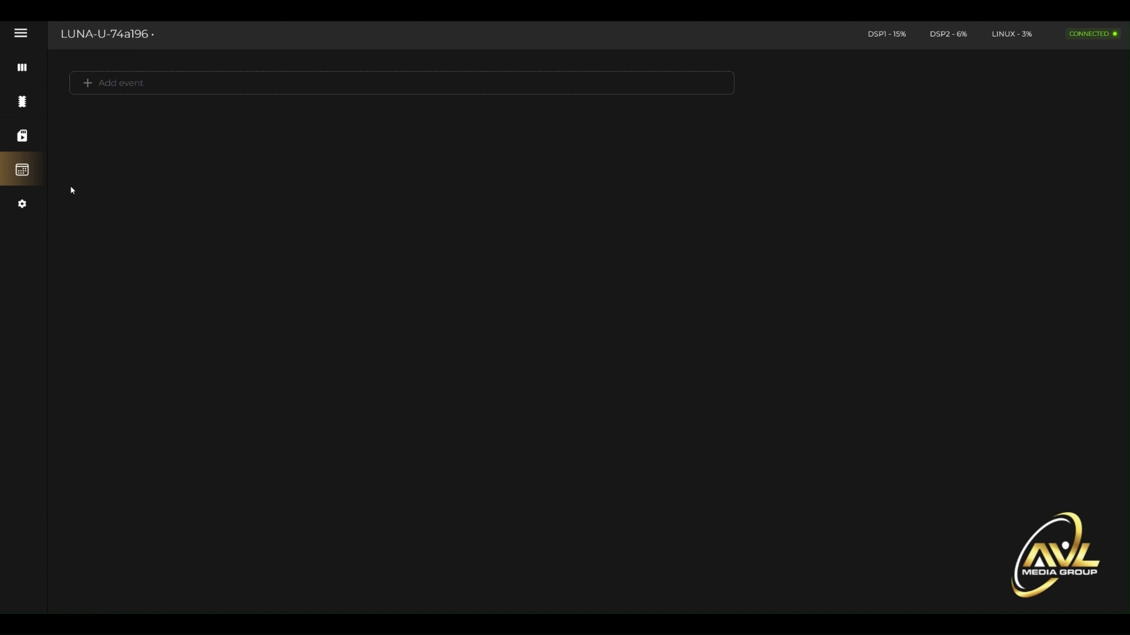
- Review the device settings from the unique device address down to the pincode settings, and return to the zone control view
{"action": "left_click", "coordinate": [25, 205]}
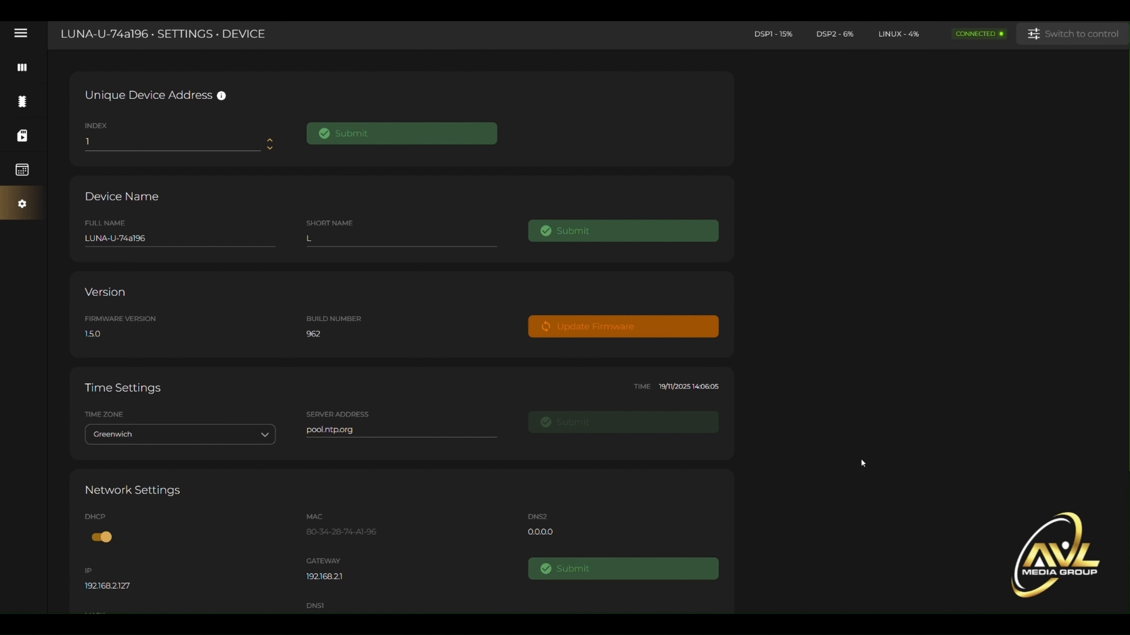
{"action": "scroll", "coordinate": [864, 455], "scroll_direction": "down", "scroll_amount": 4}
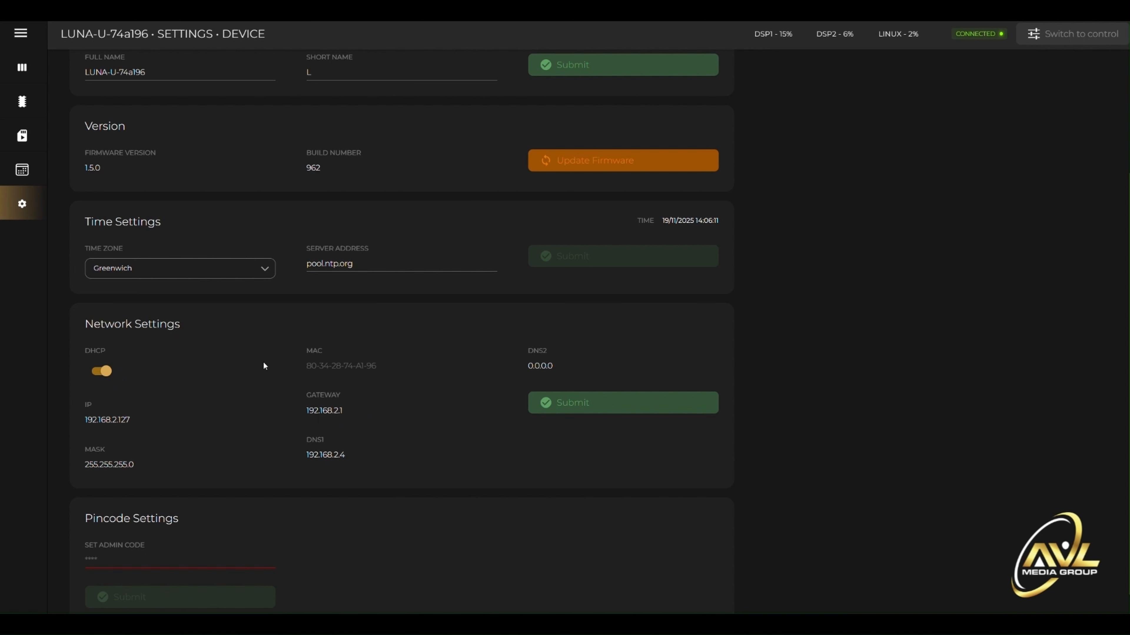
{"action": "scroll", "coordinate": [461, 487], "scroll_direction": "down", "scroll_amount": 1}
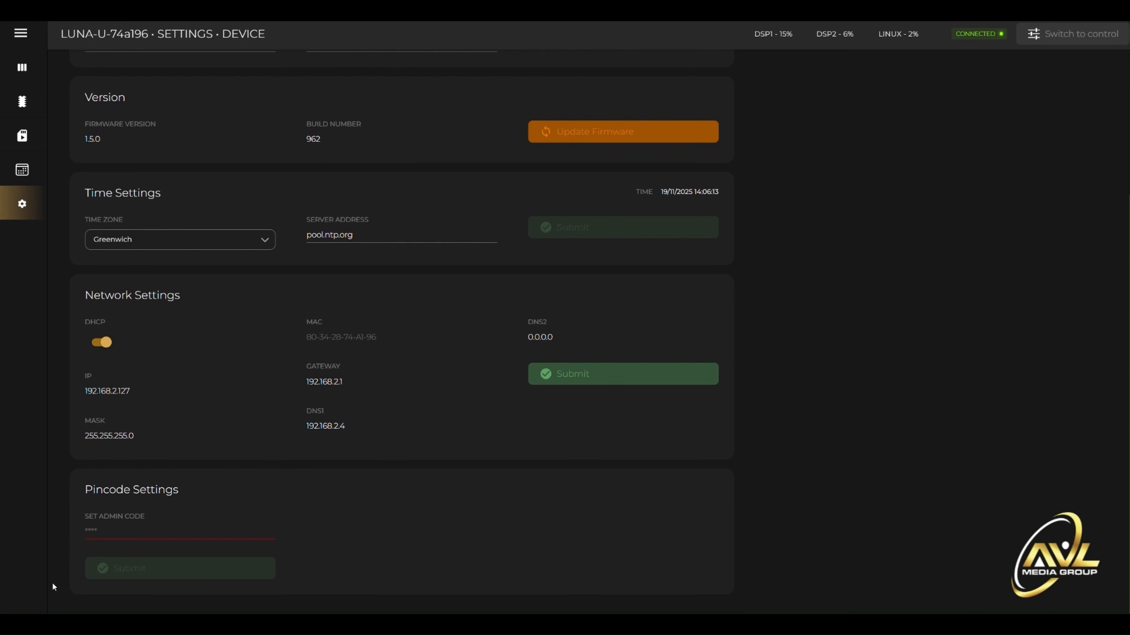
{"action": "left_click", "coordinate": [116, 535]}
{"action": "left_click", "coordinate": [150, 496]}
{"action": "scroll", "coordinate": [859, 193], "scroll_direction": "up", "scroll_amount": 4}
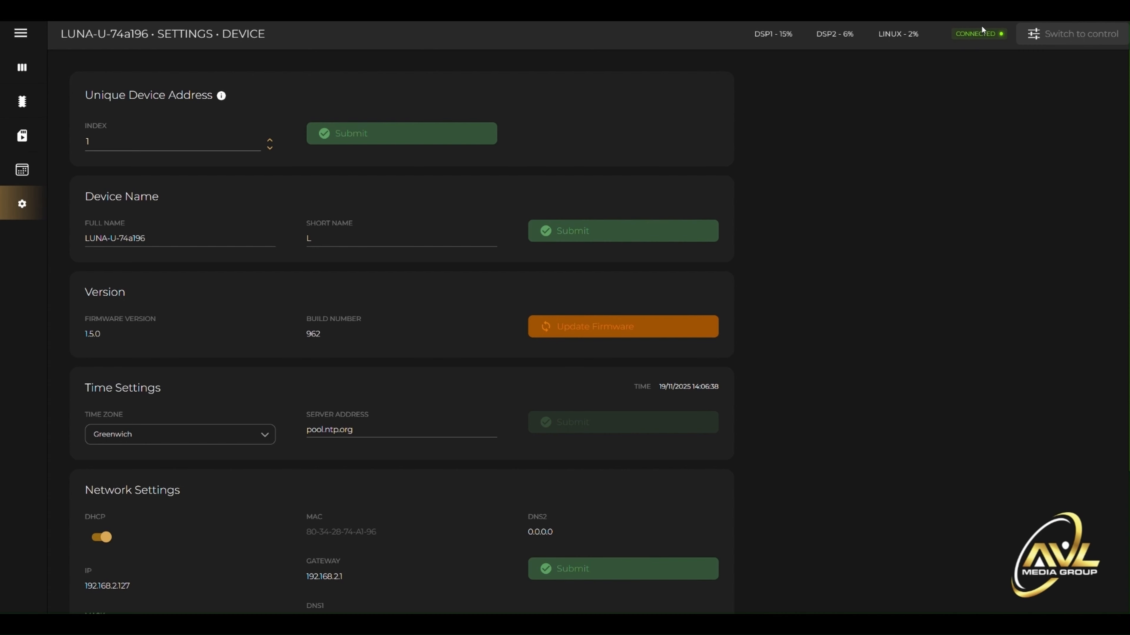
{"action": "left_click", "coordinate": [1070, 36]}
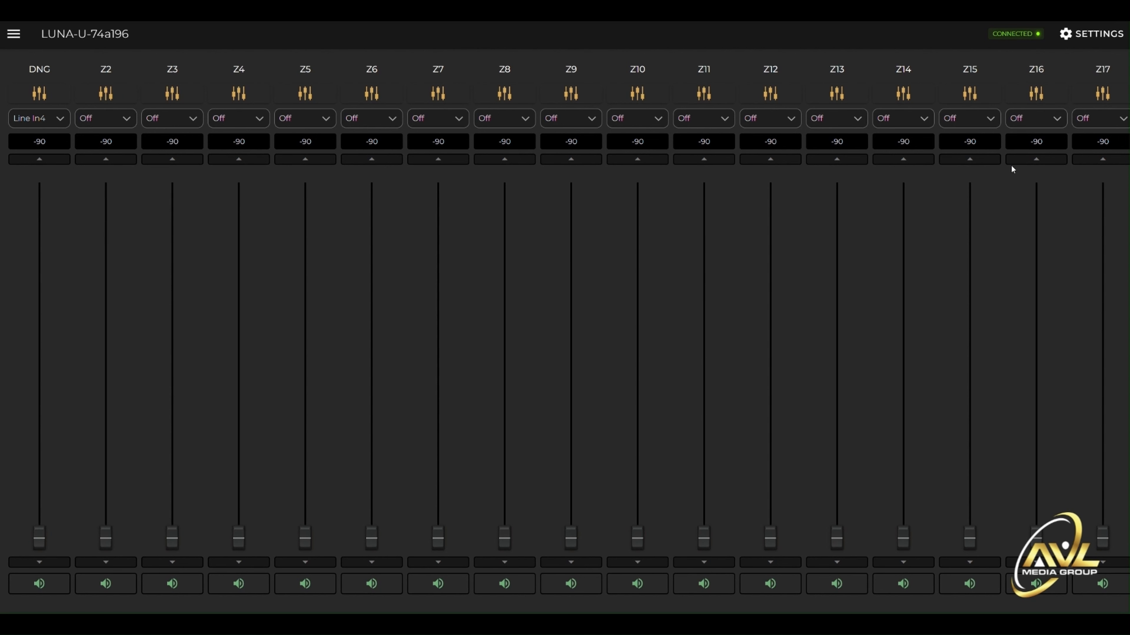
- Show all channels in the settings overview, enable Dante input DI1, and switch back to only the enabled channels
{"action": "left_click", "coordinate": [1089, 36]}
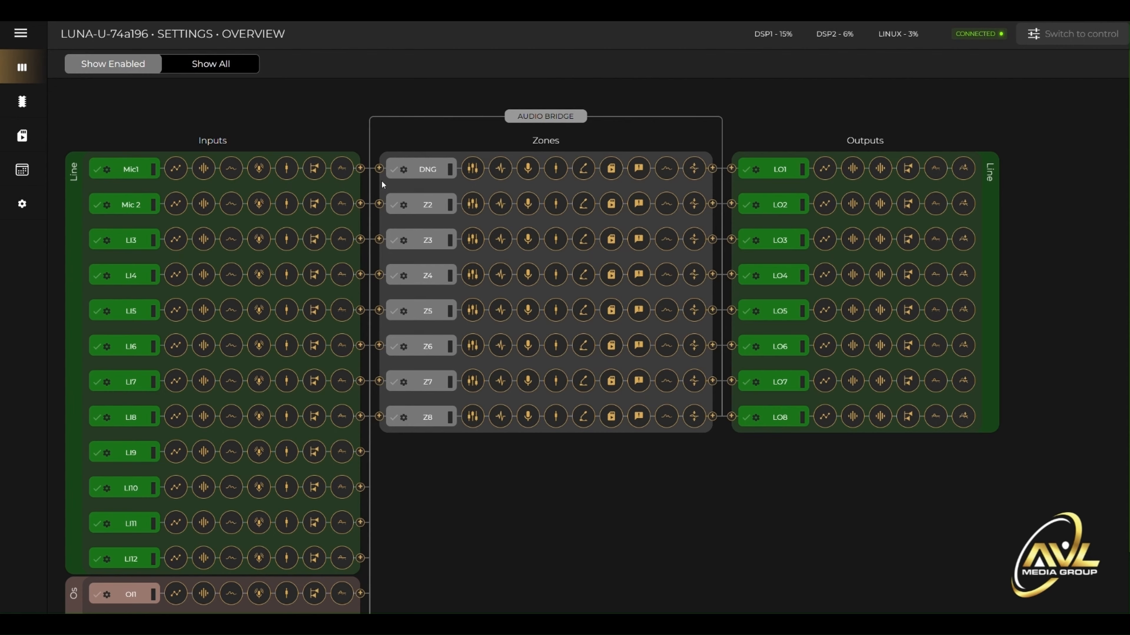
{"action": "left_click", "coordinate": [211, 64]}
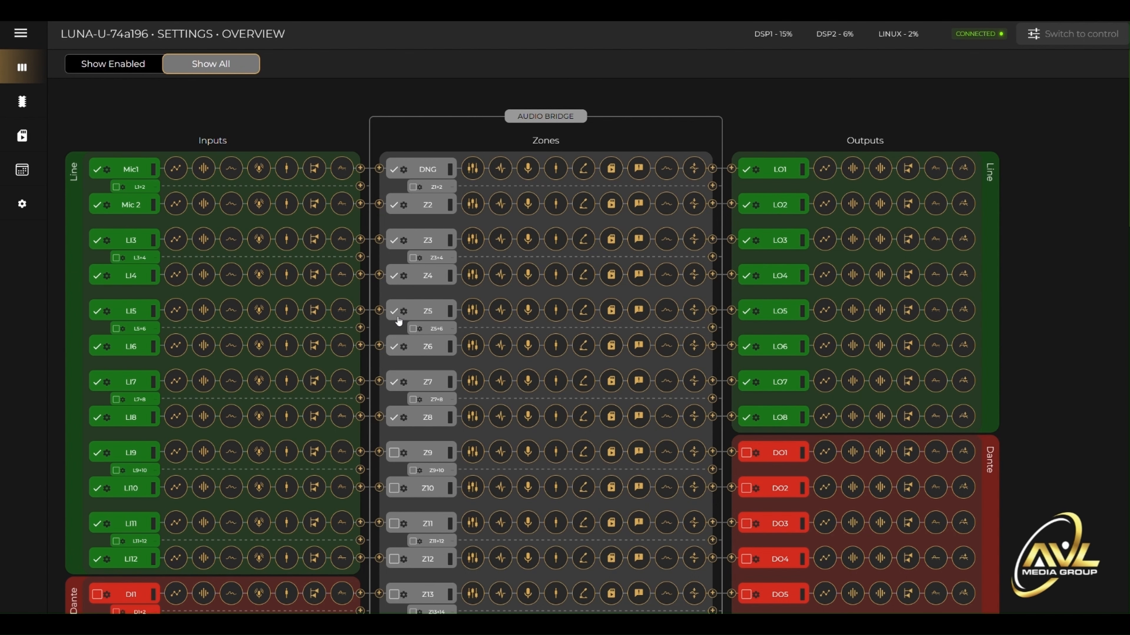
{"action": "scroll", "coordinate": [579, 368], "scroll_direction": "down", "scroll_amount": 6}
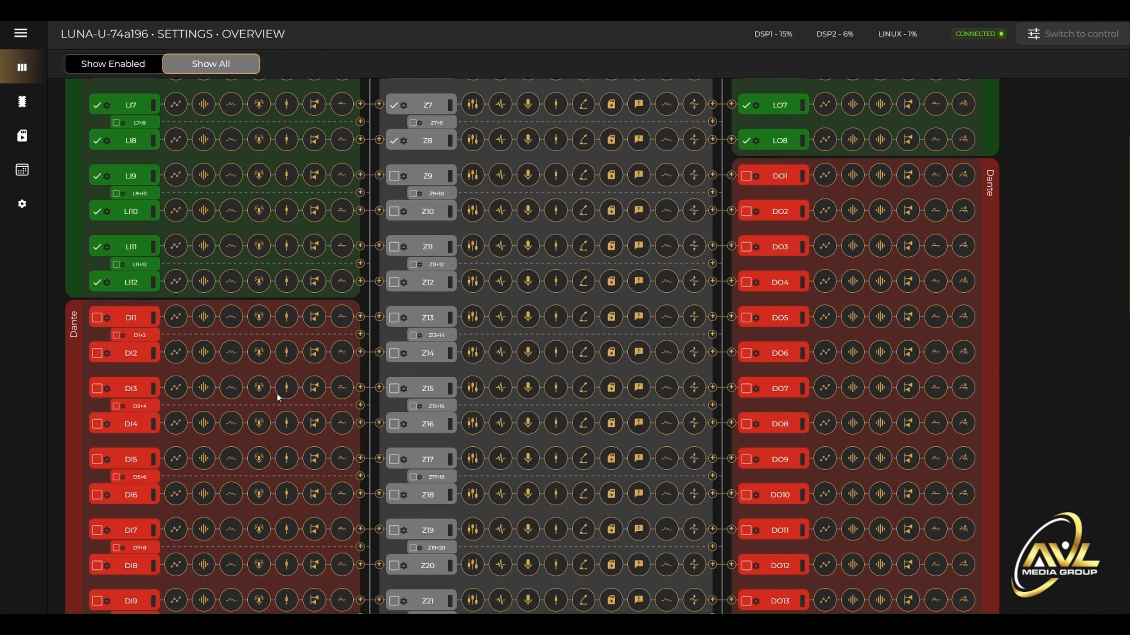
{"action": "left_click", "coordinate": [98, 319]}
{"action": "left_click", "coordinate": [132, 65]}
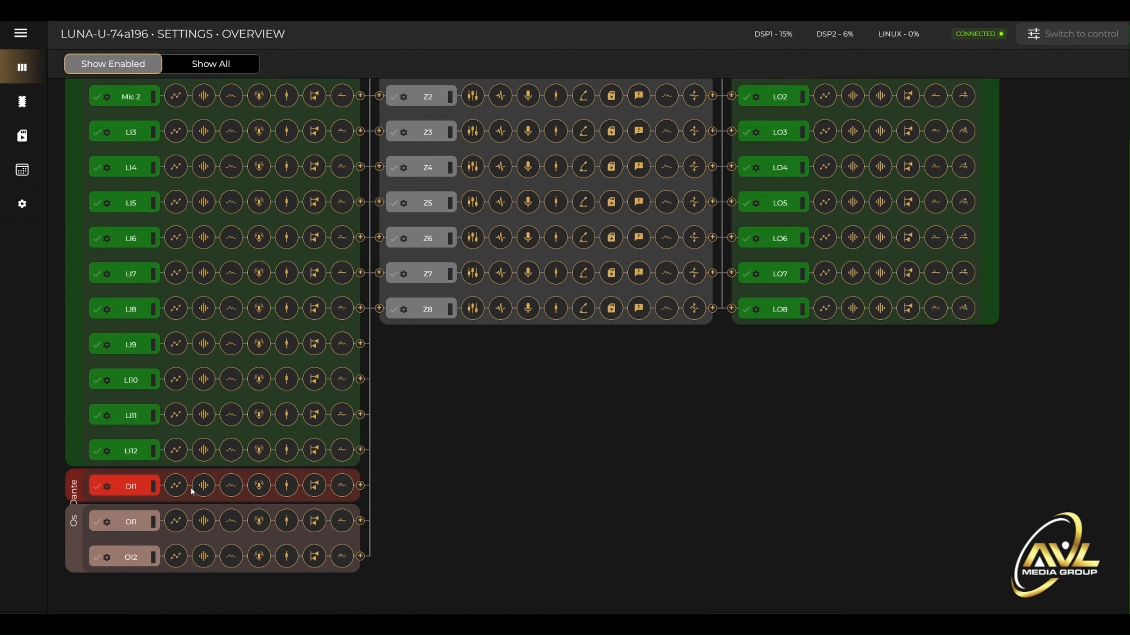
{"action": "scroll", "coordinate": [320, 318], "scroll_direction": "up", "scroll_amount": 3}
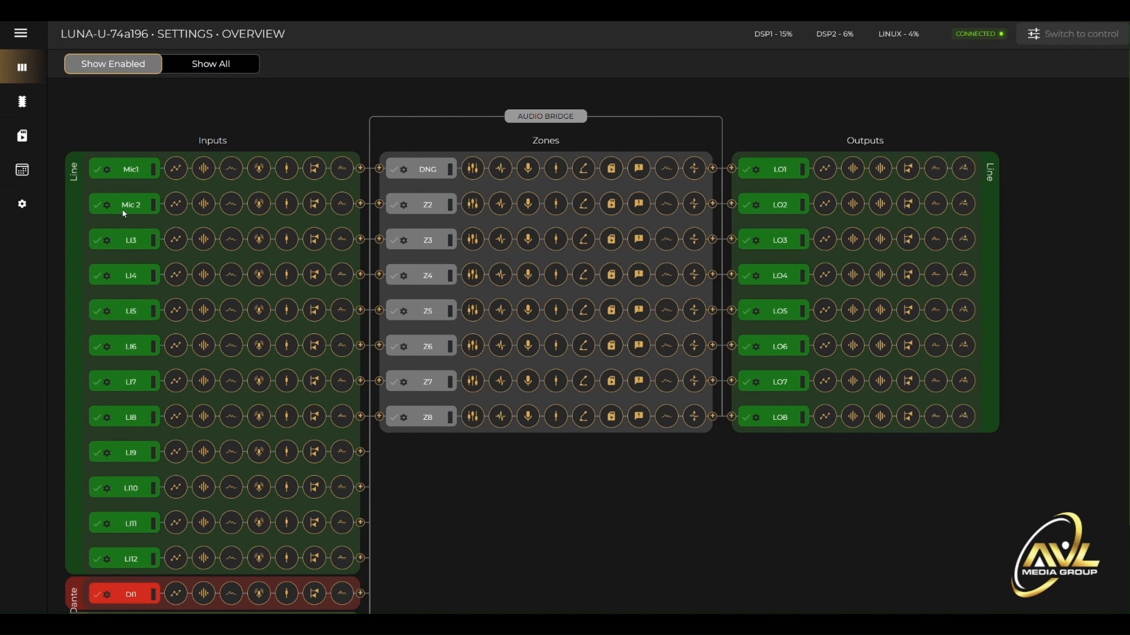
- Open the Mic1 input's settings and compare them with those of Mic 2 and Line In3
{"action": "left_click", "coordinate": [107, 170]}
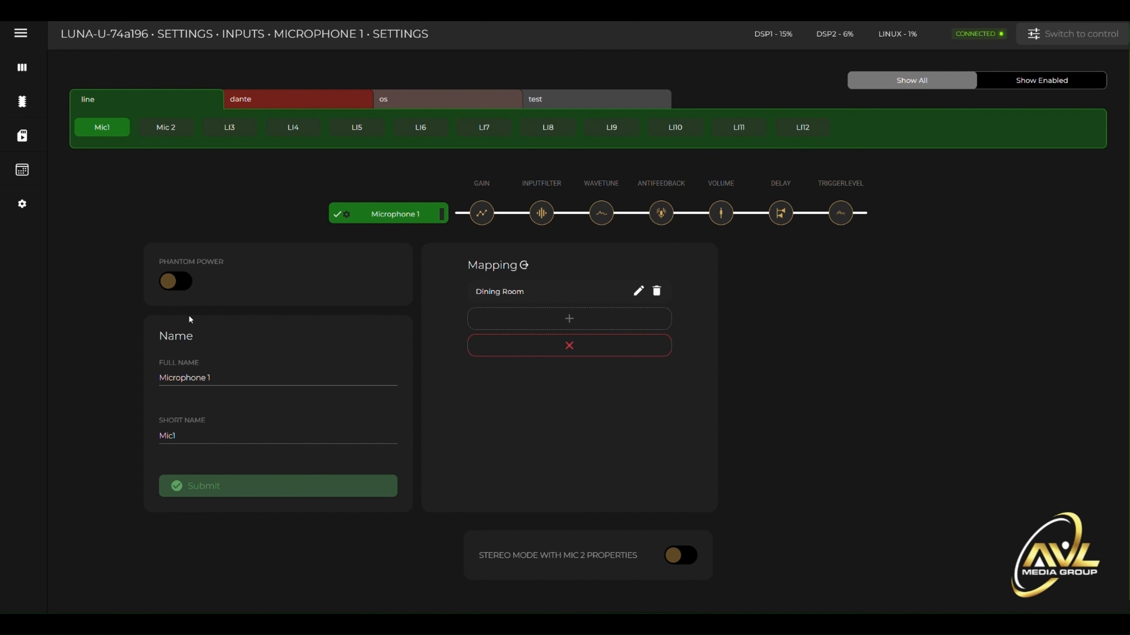
{"action": "left_click", "coordinate": [165, 127]}
{"action": "left_click", "coordinate": [219, 127]}
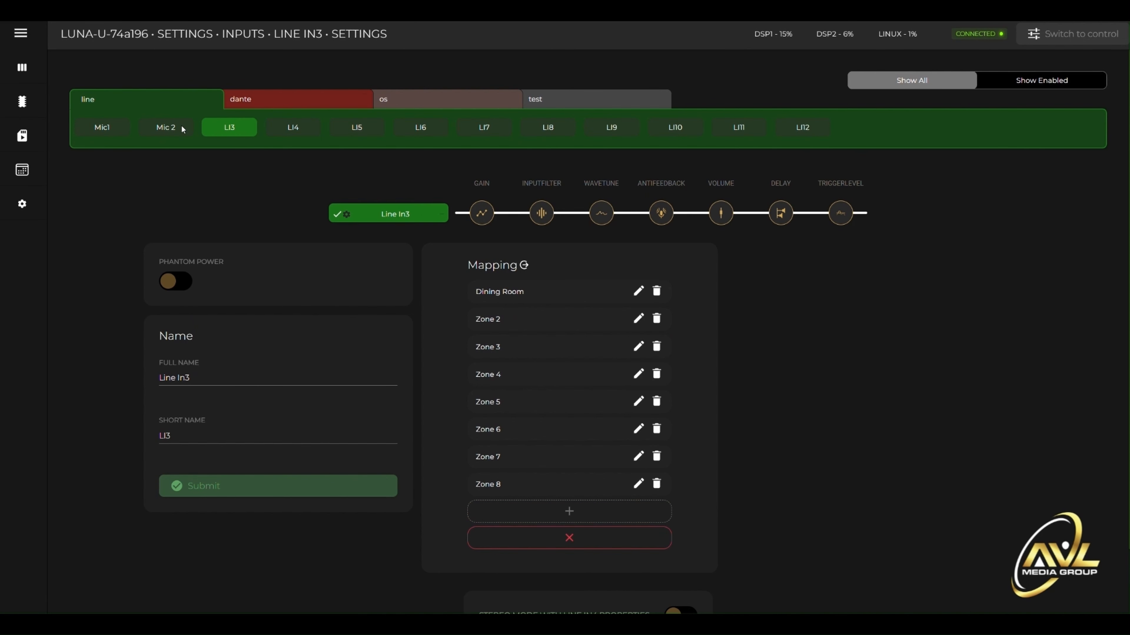
{"action": "left_click", "coordinate": [165, 128]}
{"action": "left_click", "coordinate": [109, 127]}
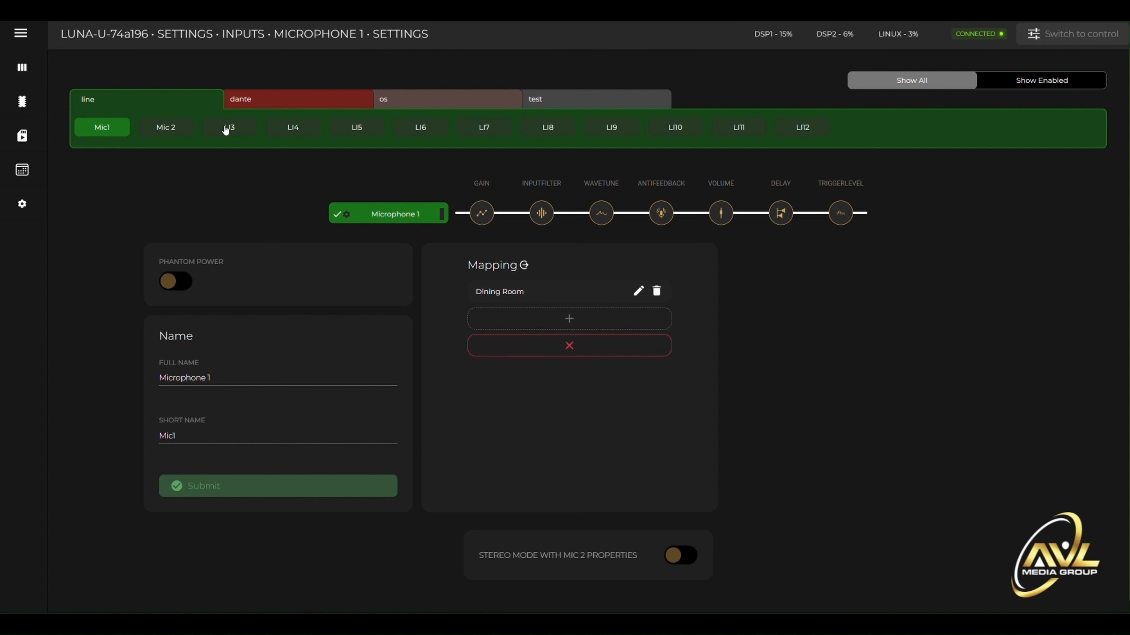
- Look through Microphone 1's gain, WaveTune, antifeedback and volume processing pages
{"action": "left_click", "coordinate": [485, 221]}
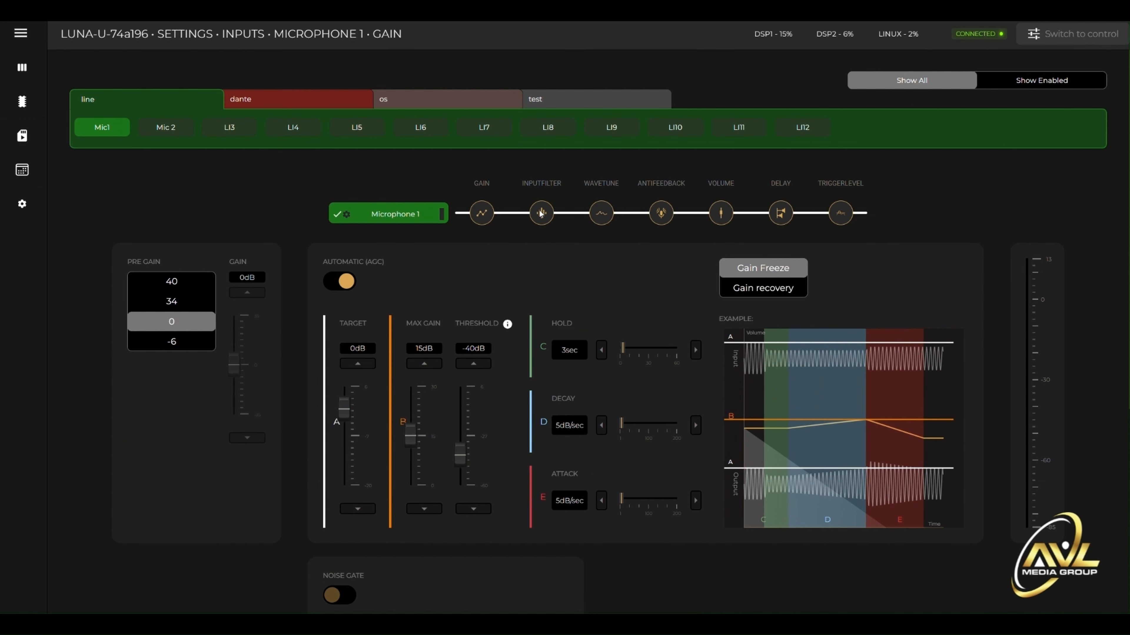
{"action": "left_click", "coordinate": [600, 213]}
{"action": "left_click", "coordinate": [659, 214]}
{"action": "left_click", "coordinate": [726, 214]}
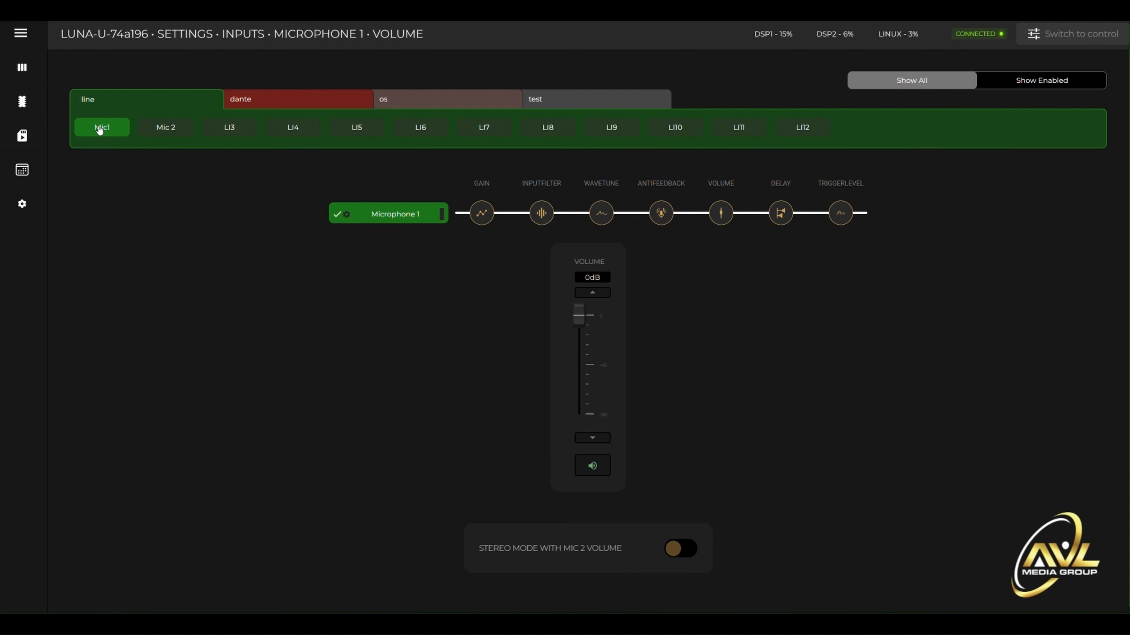
- Set both the full name and the short name of Microphone 1 to "test" and submit the change
{"action": "left_click", "coordinate": [346, 216]}
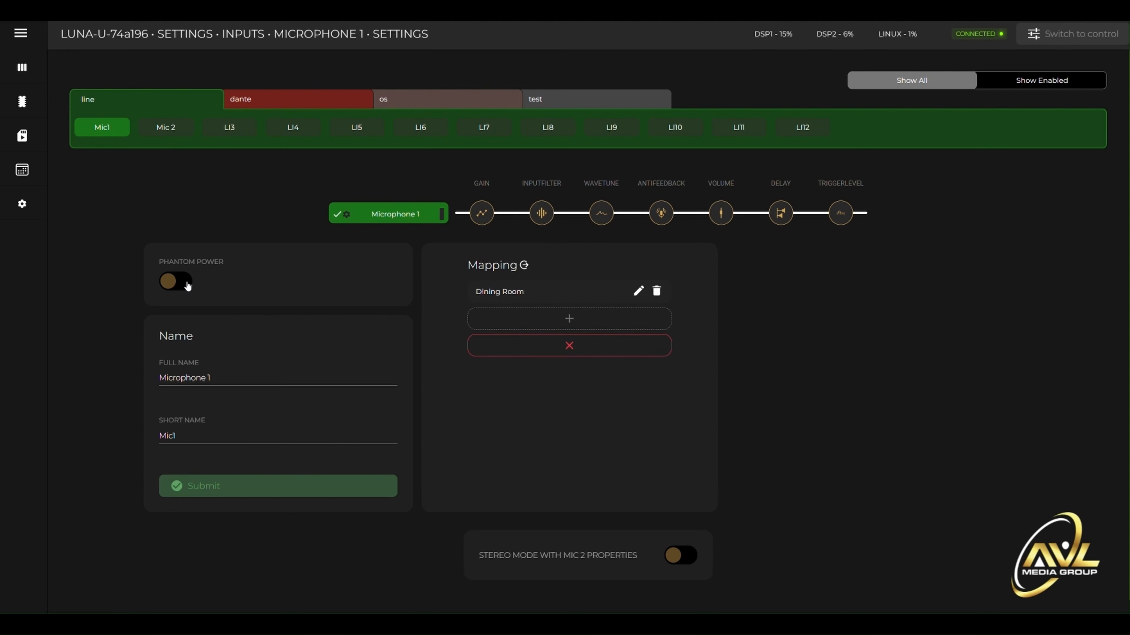
{"action": "left_click_drag", "start_coordinate": [213, 378], "coordinate": [110, 375]}
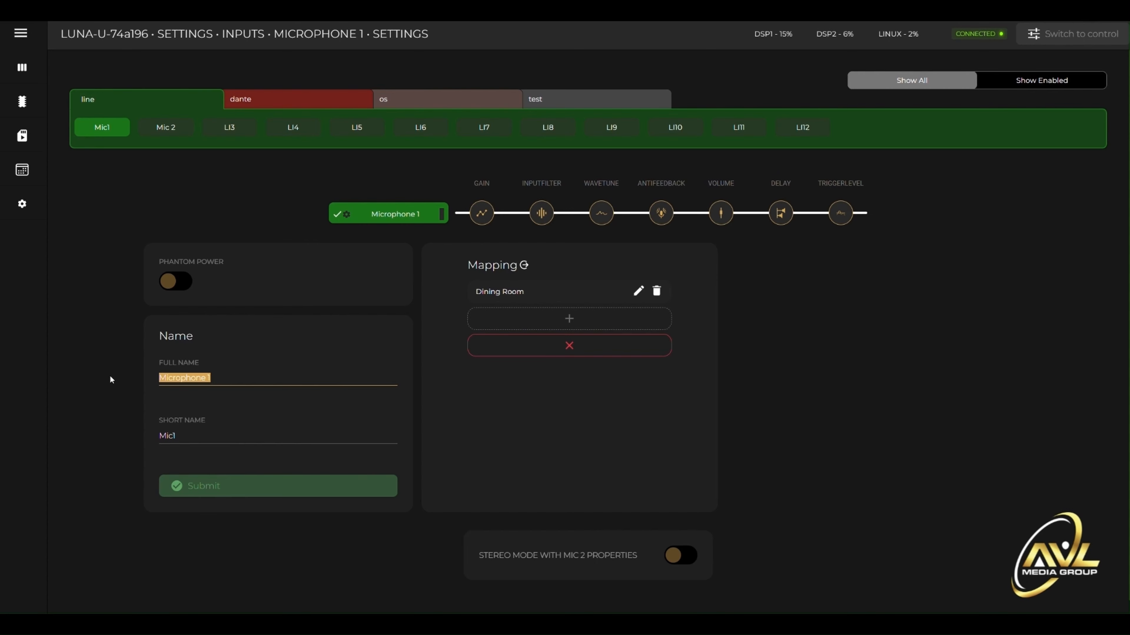
{"action": "type", "text": "test"}
{"action": "key", "text": "Tab"}
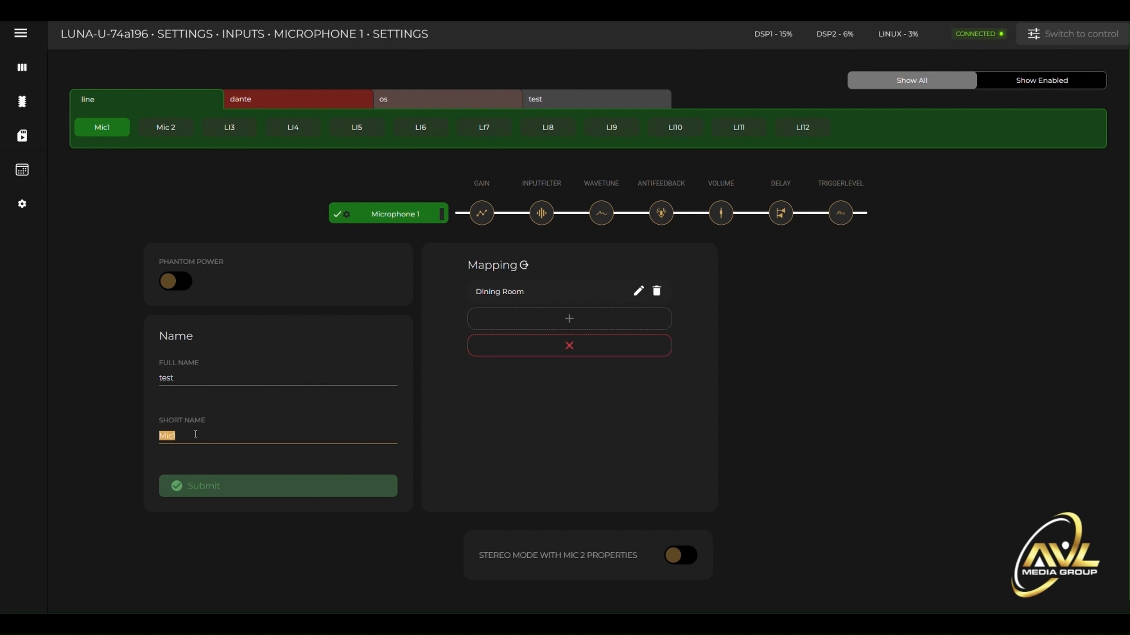
{"action": "type", "text": "test"}
{"action": "left_click", "coordinate": [210, 484]}
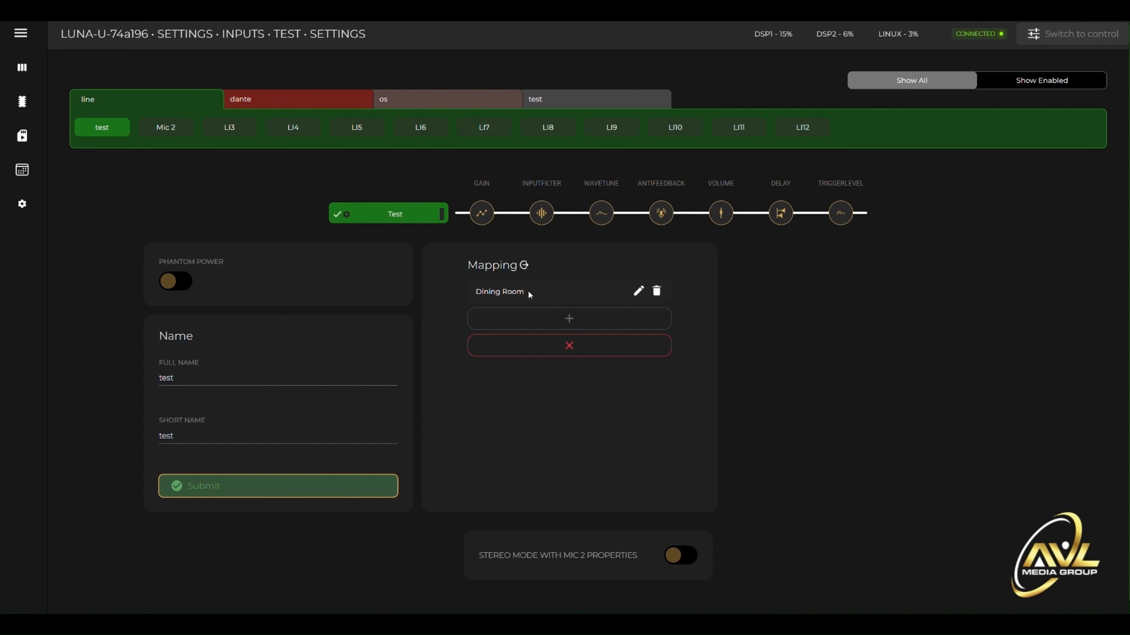
- Remove the test input's Dining Room mapping, and map the input to Dining Room, Zone 2 and Zone 3
{"action": "left_click", "coordinate": [656, 292]}
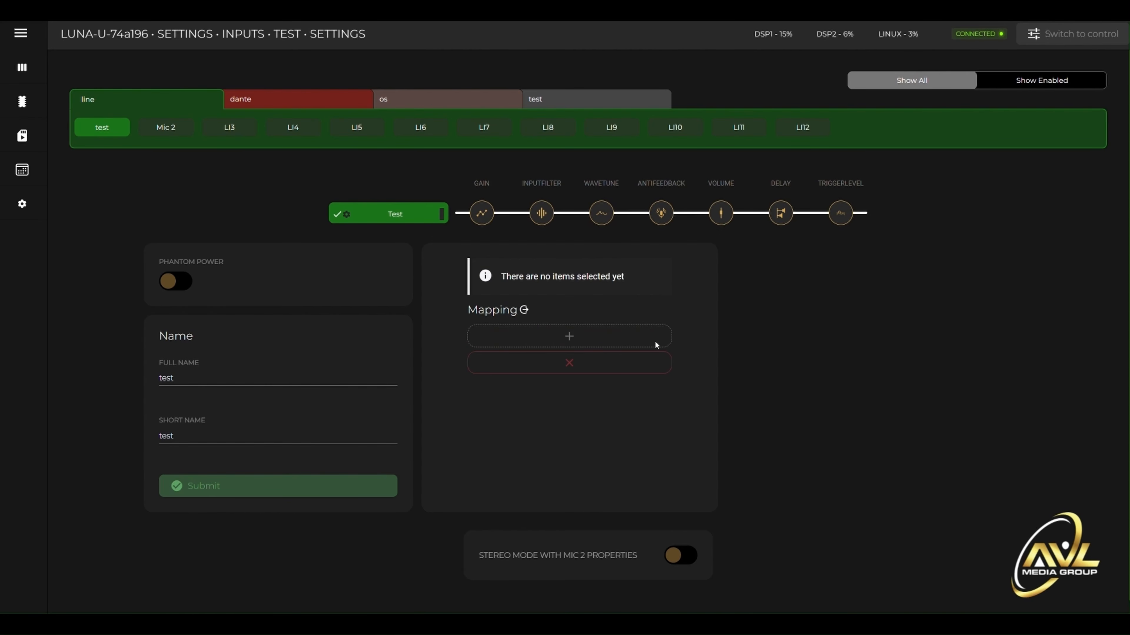
{"action": "left_click", "coordinate": [561, 339]}
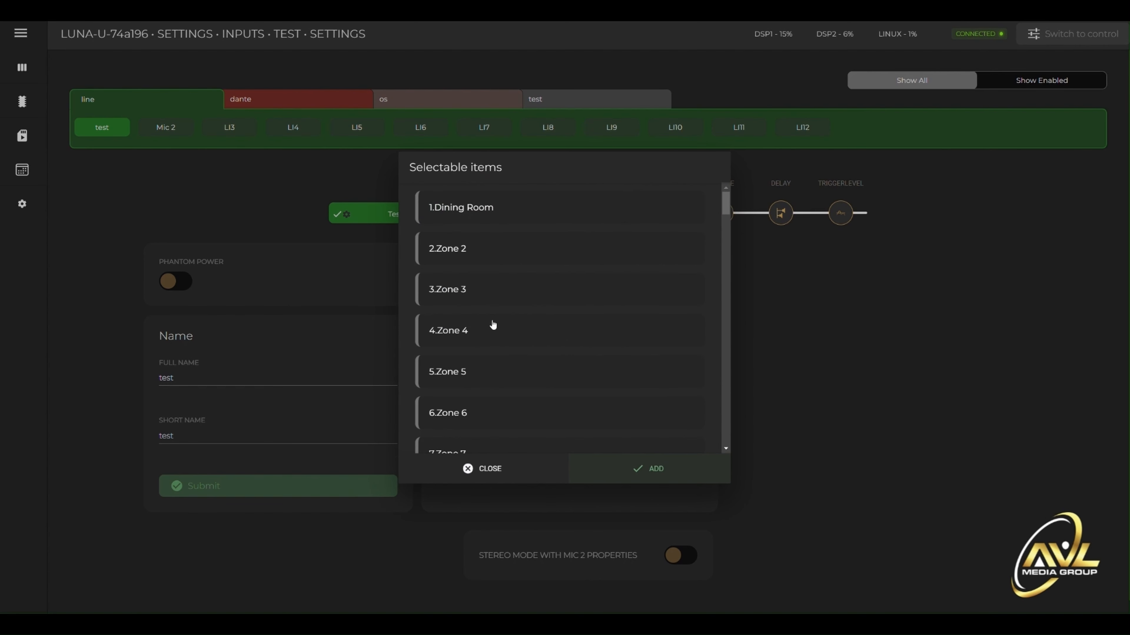
{"action": "left_click", "coordinate": [471, 246]}
{"action": "left_click", "coordinate": [471, 215]}
{"action": "left_click", "coordinate": [468, 294]}
{"action": "left_click", "coordinate": [637, 471]}
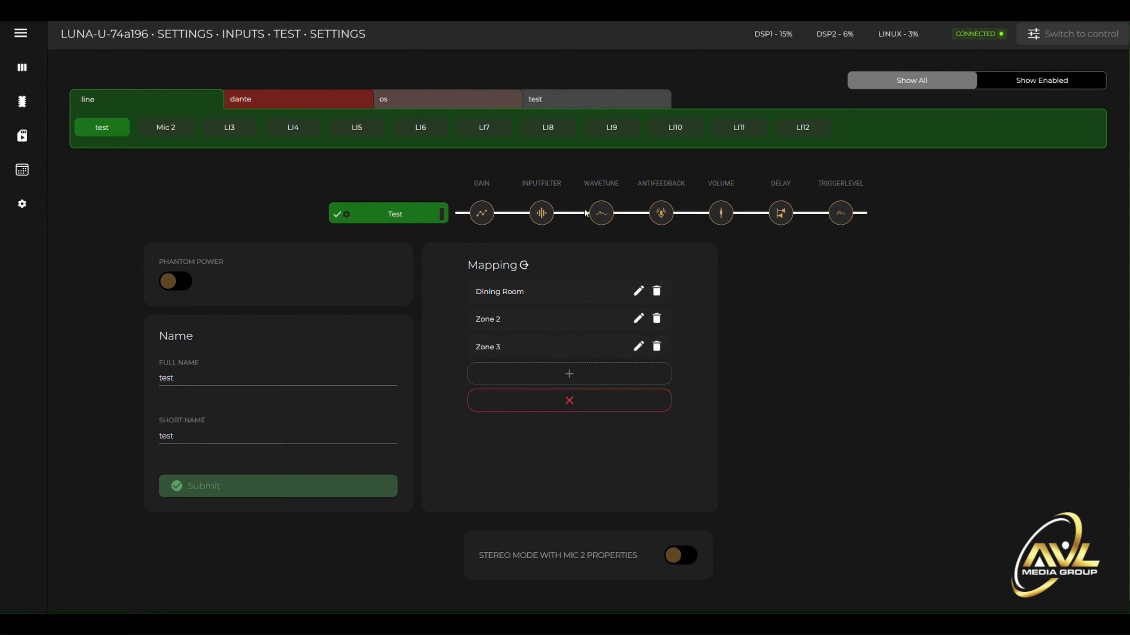
- Turn on automatic gain control for the test input, and try the noise gate before leaving it off
{"action": "left_click", "coordinate": [477, 211]}
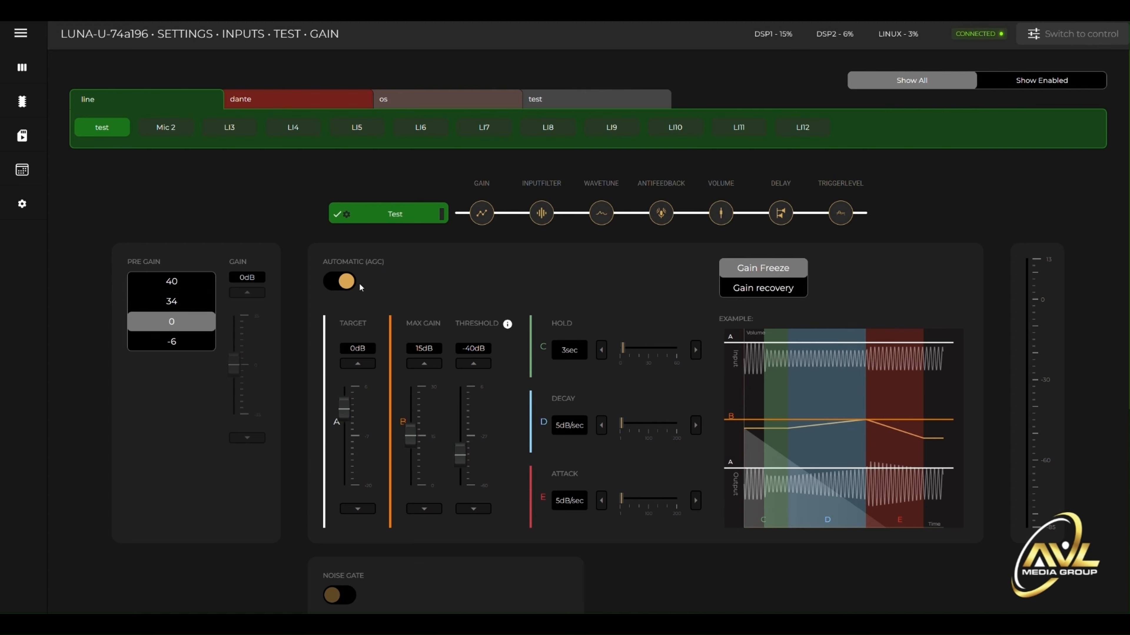
{"action": "left_click", "coordinate": [339, 283]}
{"action": "left_click", "coordinate": [338, 283]}
{"action": "scroll", "coordinate": [396, 552], "scroll_direction": "down", "scroll_amount": 5}
{"action": "left_click", "coordinate": [349, 320]}
{"action": "left_click", "coordinate": [349, 320]}
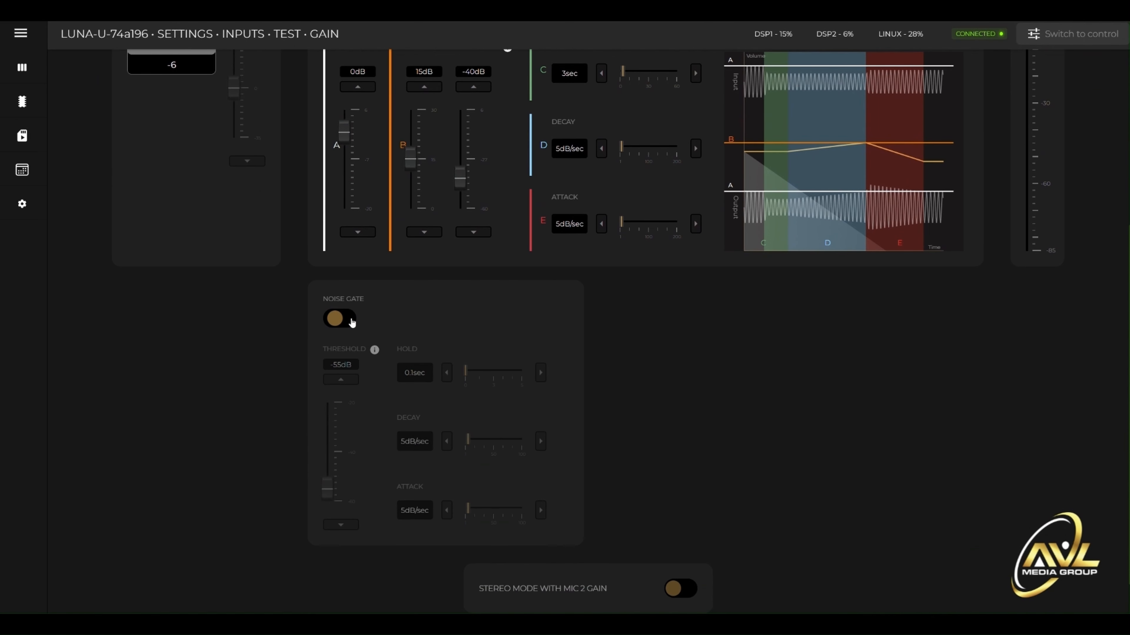
{"action": "scroll", "coordinate": [733, 359], "scroll_direction": "up", "scroll_amount": 5}
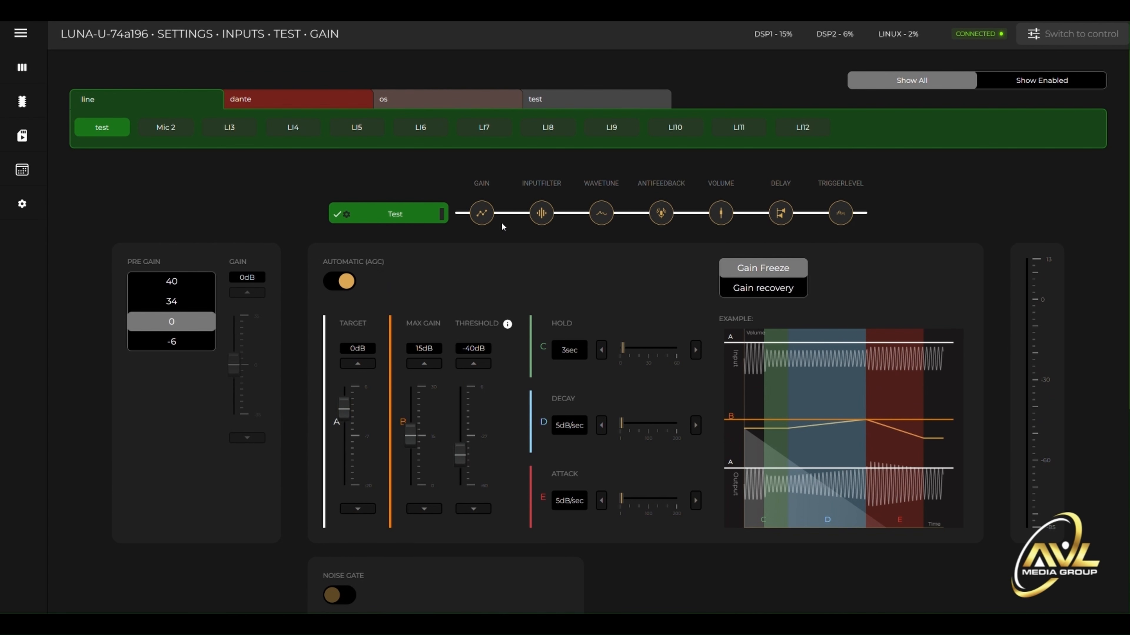
- View the test input's input filter, briefly enable its WaveTune to inspect the filter band table, and switch WaveTune off again
{"action": "left_click", "coordinate": [543, 221]}
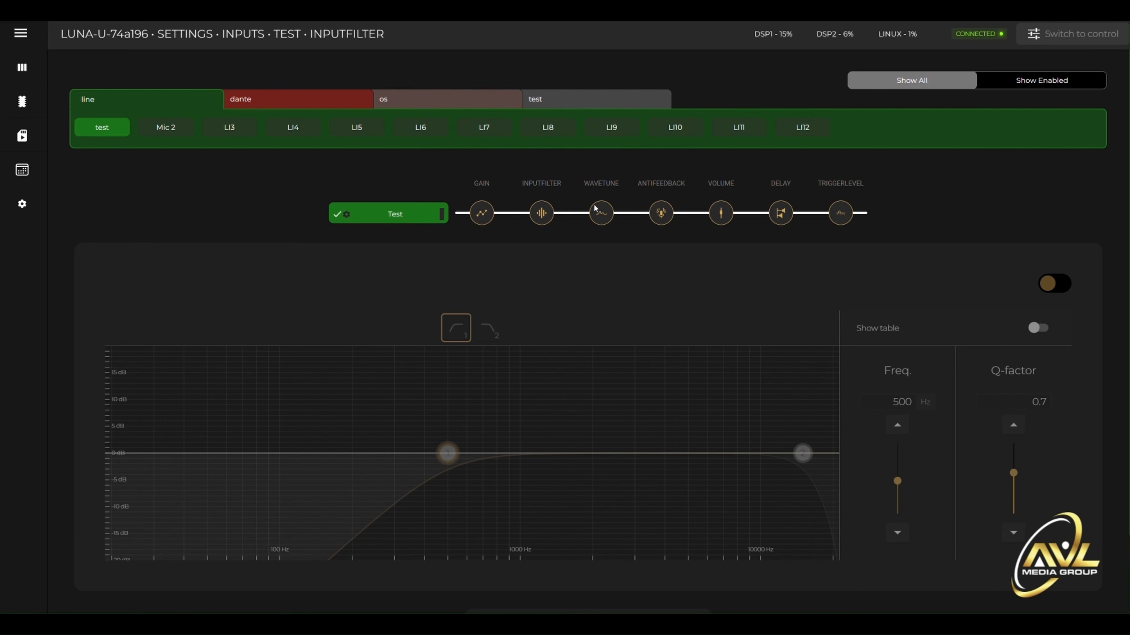
{"action": "left_click", "coordinate": [605, 216]}
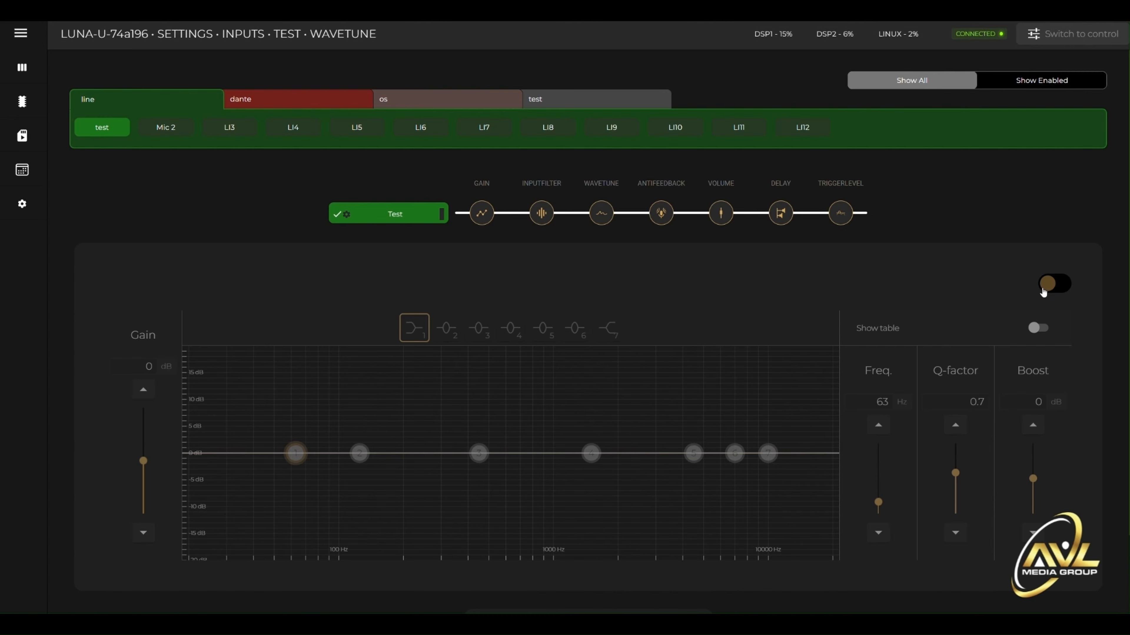
{"action": "left_click", "coordinate": [1055, 285]}
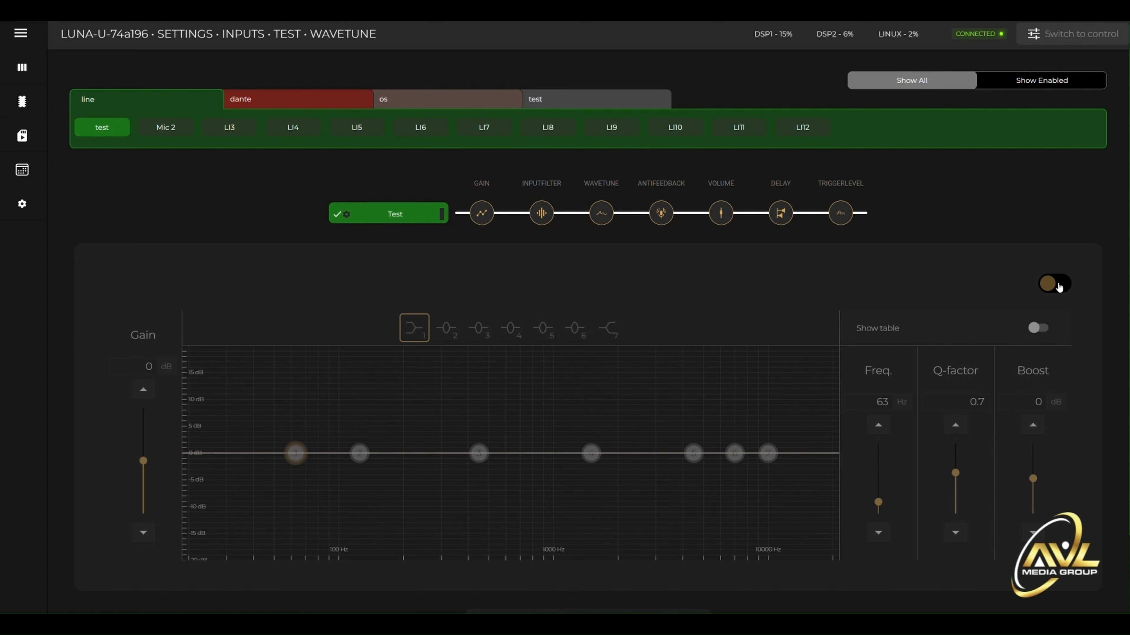
{"action": "left_click", "coordinate": [1040, 329]}
{"action": "scroll", "coordinate": [842, 387], "scroll_direction": "down", "scroll_amount": 5}
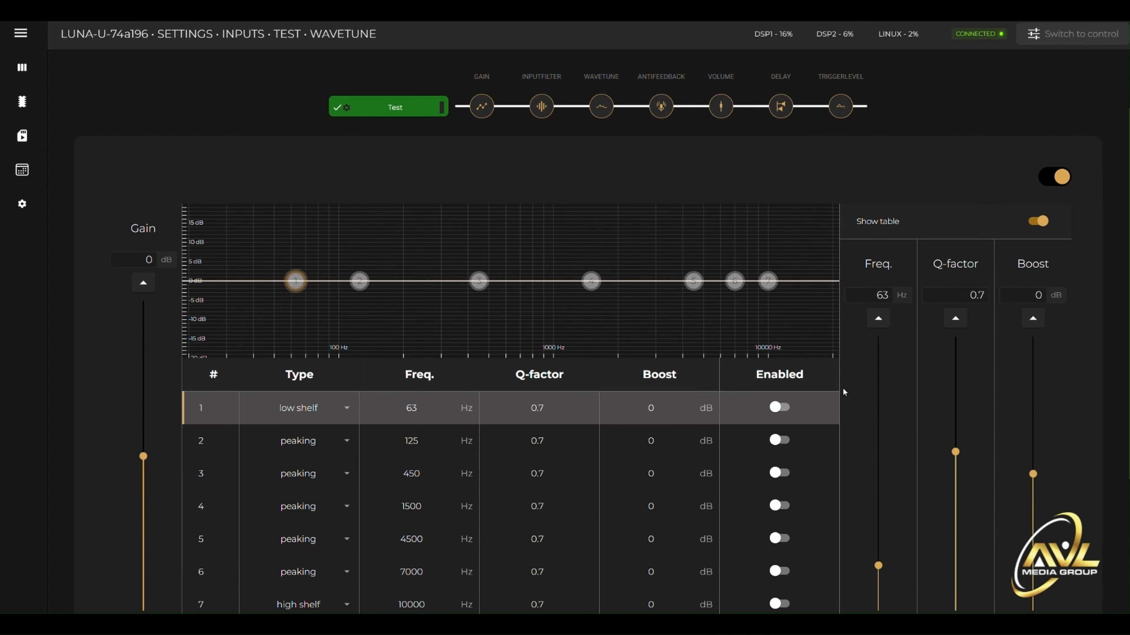
{"action": "scroll", "coordinate": [858, 302], "scroll_direction": "up", "scroll_amount": 5}
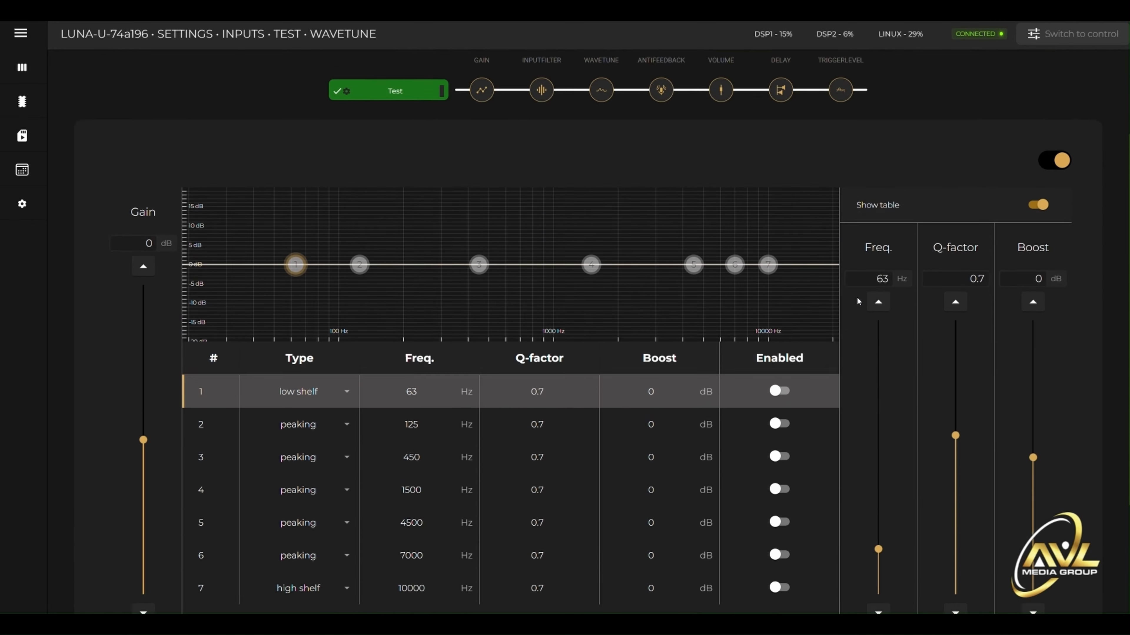
{"action": "left_click", "coordinate": [1069, 286]}
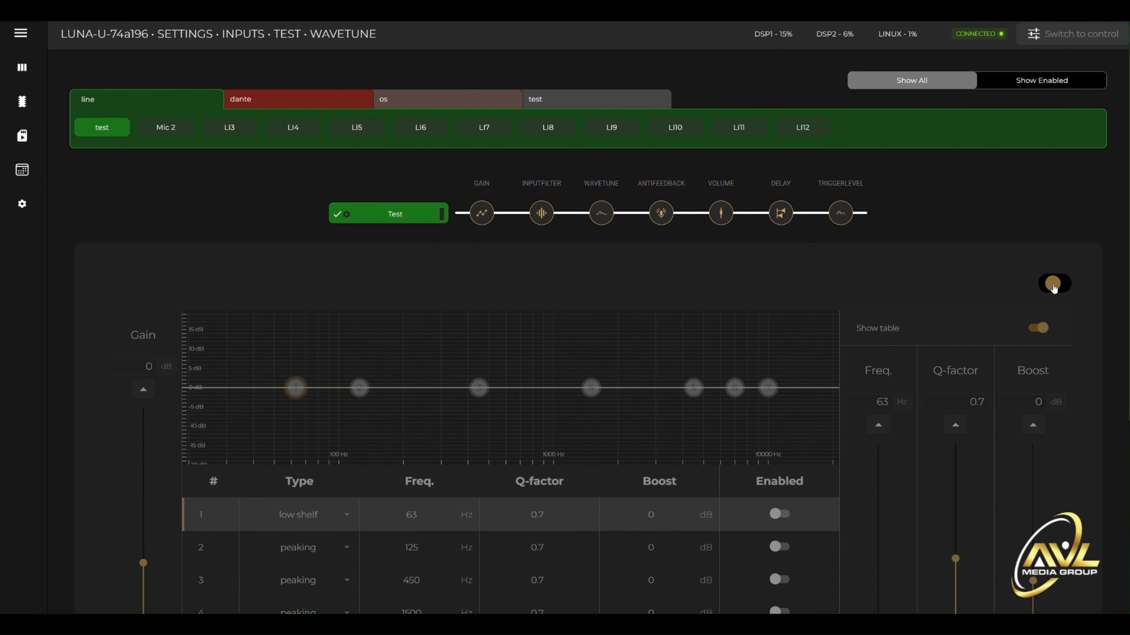
- Look through the test input's antifeedback, volume, delay and trigger level pages
{"action": "left_click", "coordinate": [661, 214]}
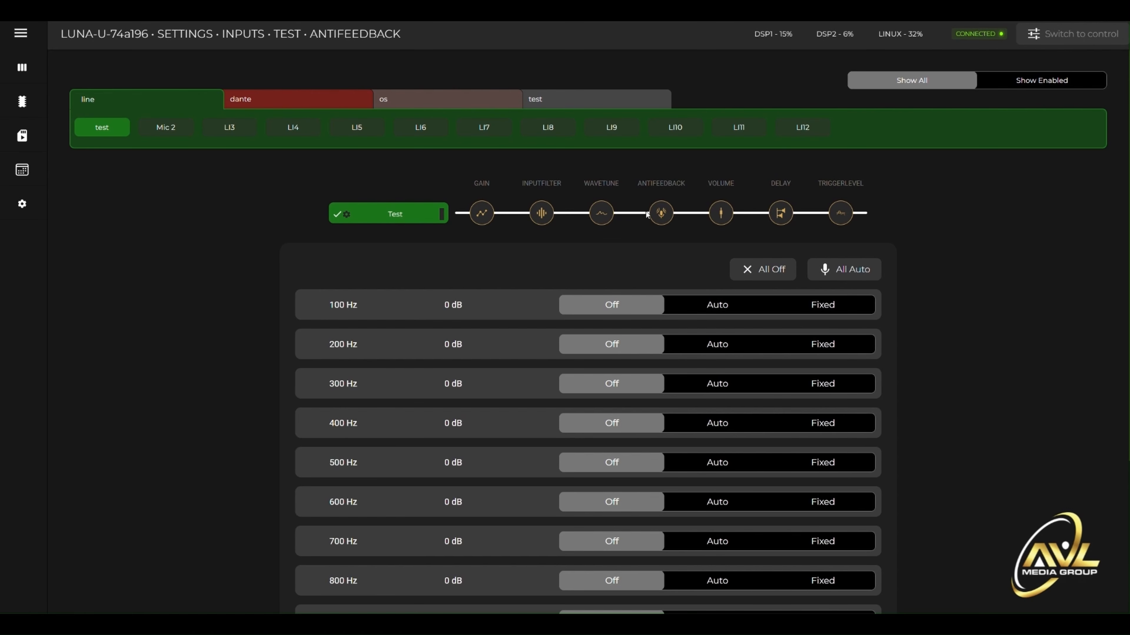
{"action": "left_click", "coordinate": [721, 213]}
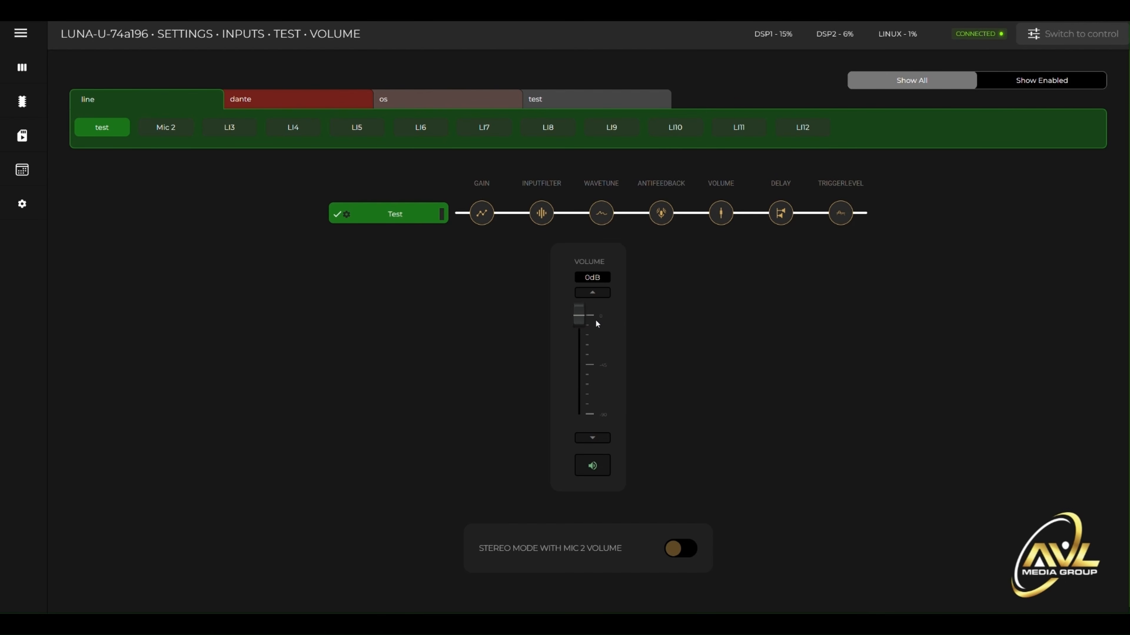
{"action": "left_click", "coordinate": [781, 213]}
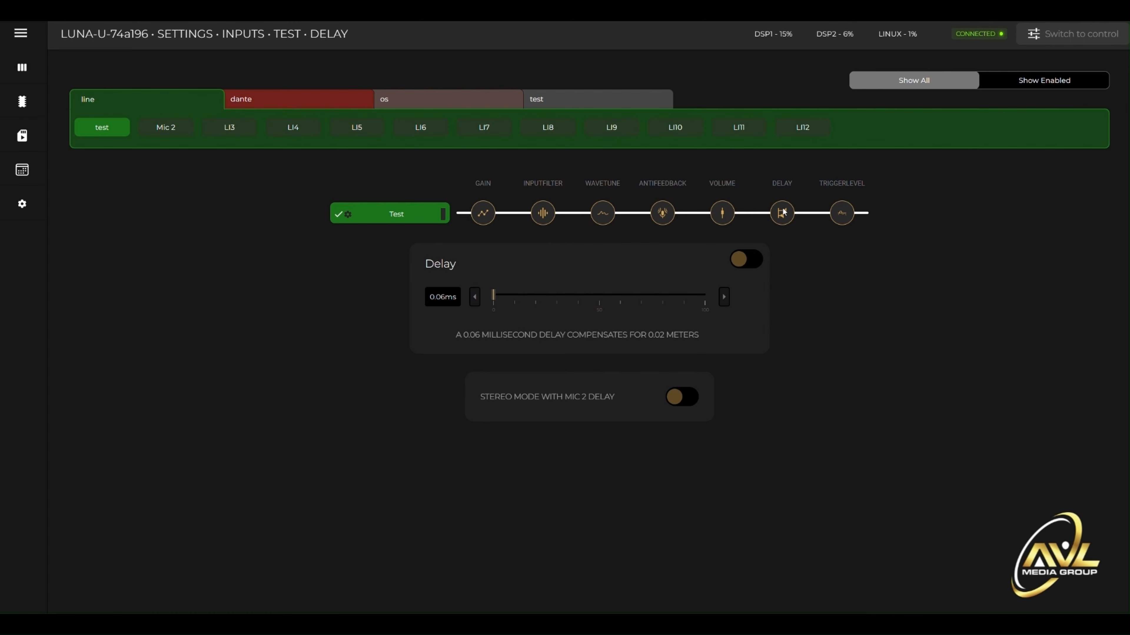
{"action": "left_click", "coordinate": [841, 213]}
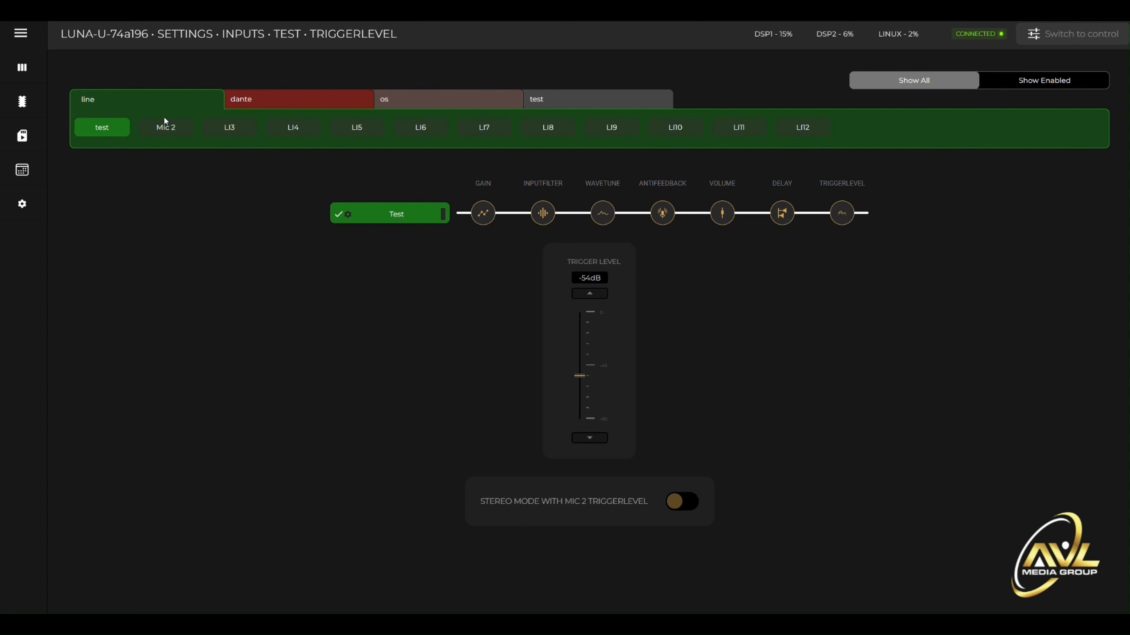
- Check the trigger level pages of Mic 2 through Line In6, and view the dante, os and test input groups
{"action": "left_click", "coordinate": [173, 131]}
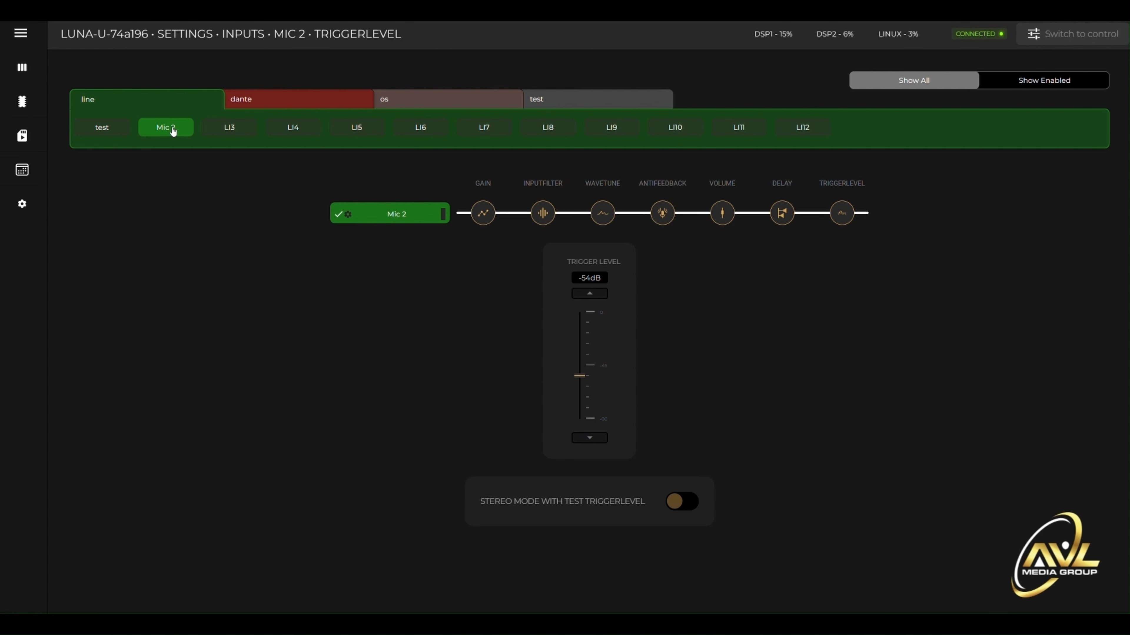
{"action": "left_click", "coordinate": [224, 129]}
{"action": "left_click", "coordinate": [291, 128]}
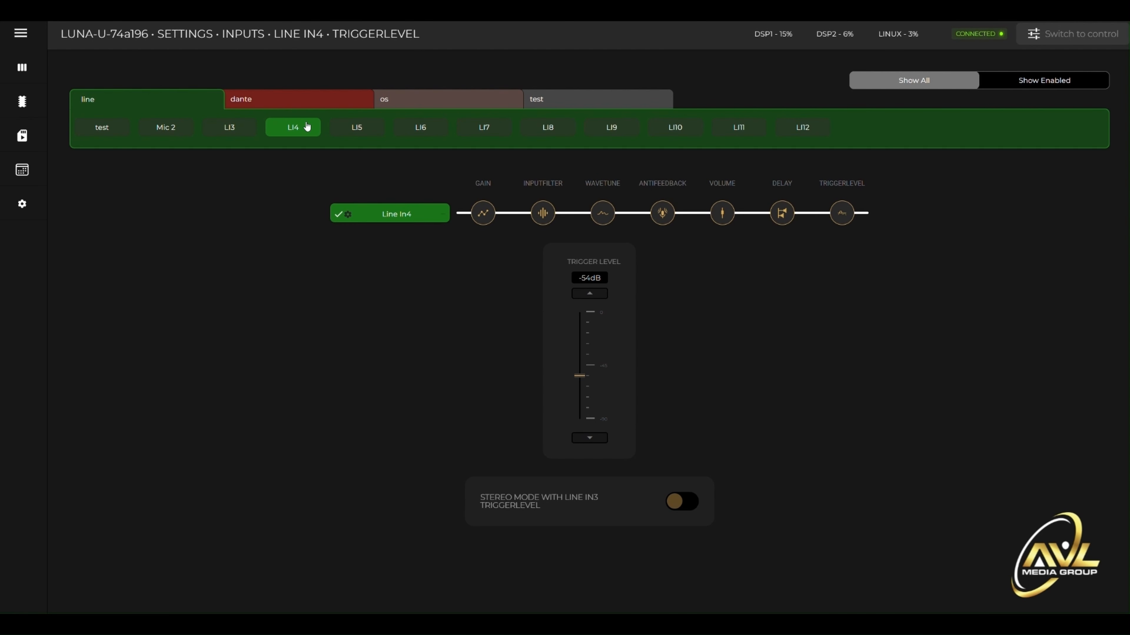
{"action": "left_click", "coordinate": [362, 132]}
{"action": "left_click", "coordinate": [429, 133]}
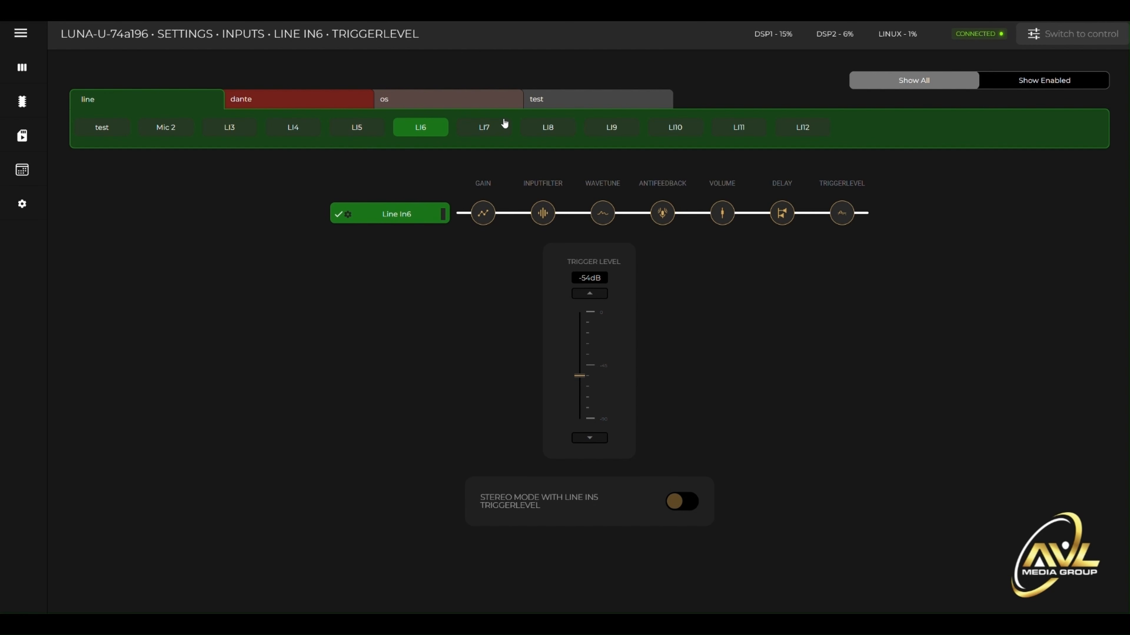
{"action": "left_click", "coordinate": [280, 102]}
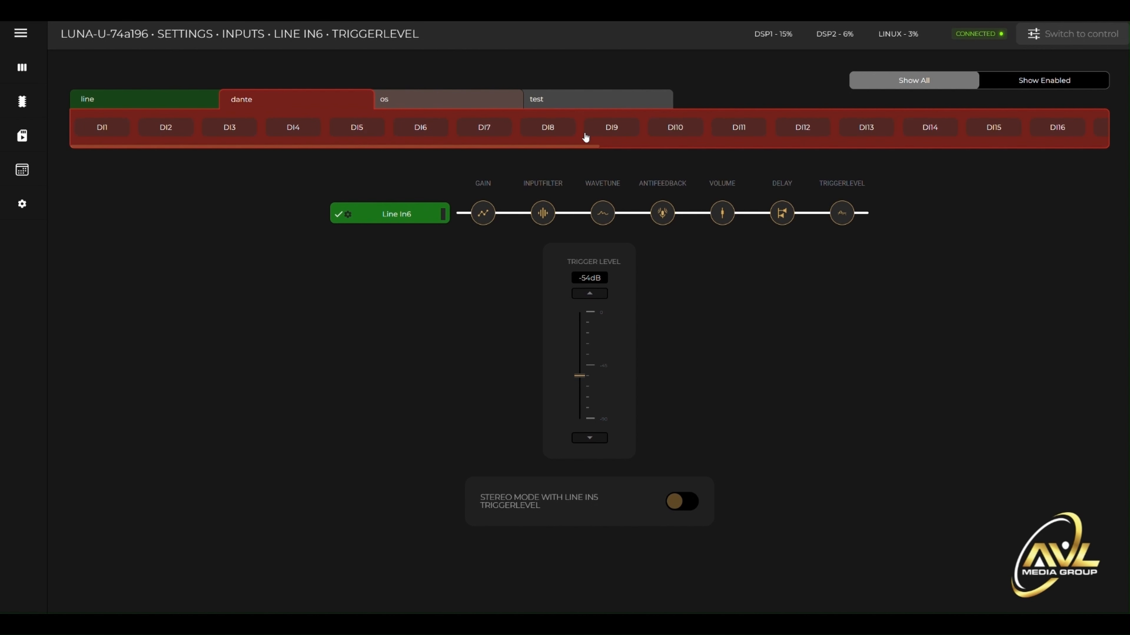
{"action": "left_click", "coordinate": [411, 104]}
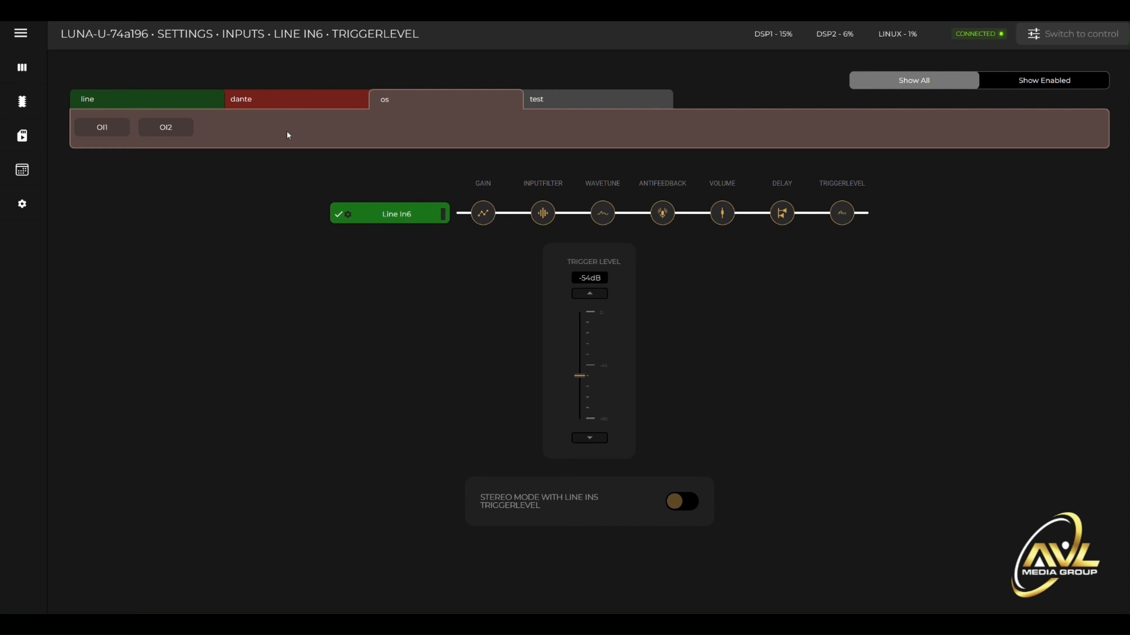
{"action": "left_click", "coordinate": [573, 104]}
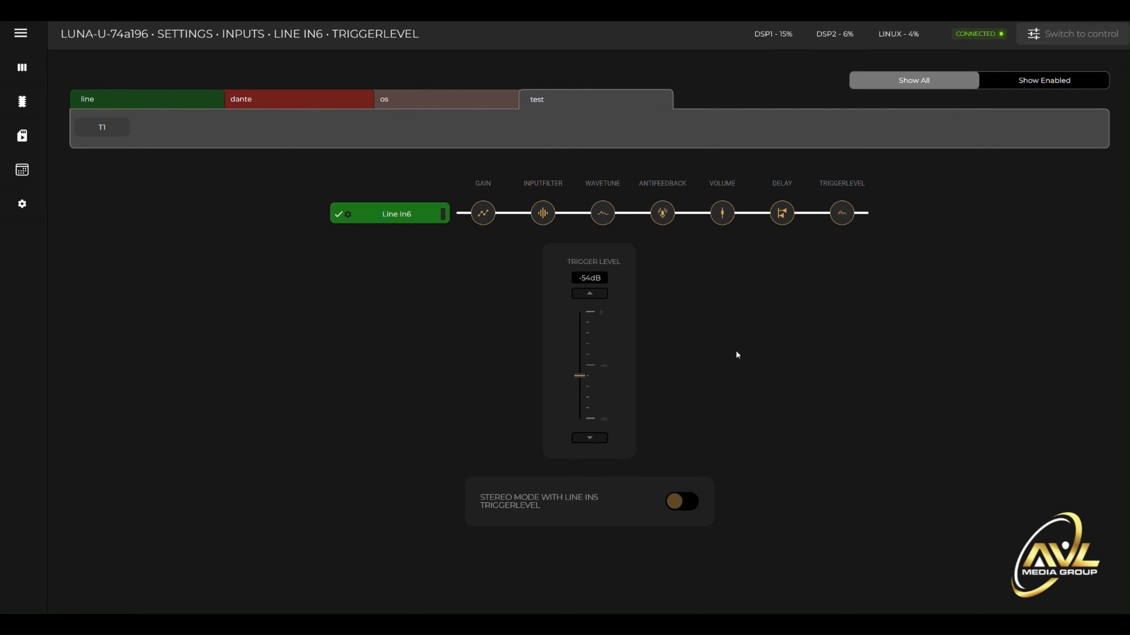
- Show all channels in the overview, enable zones Z9, Z10 and Z11, and return to showing only the enabled channels
{"action": "left_click", "coordinate": [26, 71]}
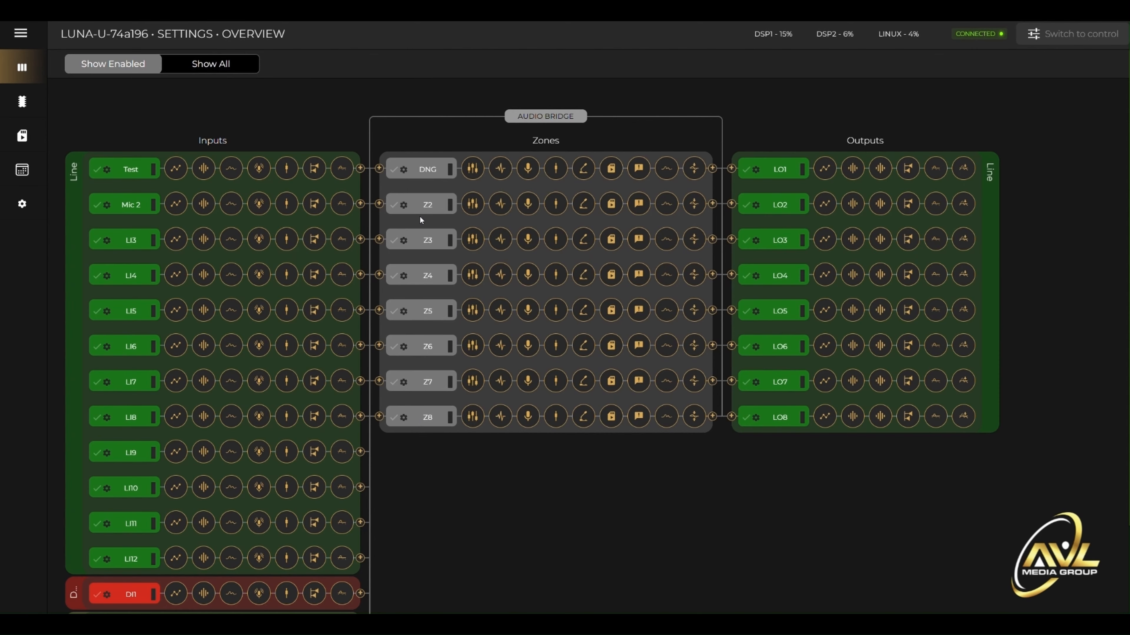
{"action": "left_click", "coordinate": [187, 66]}
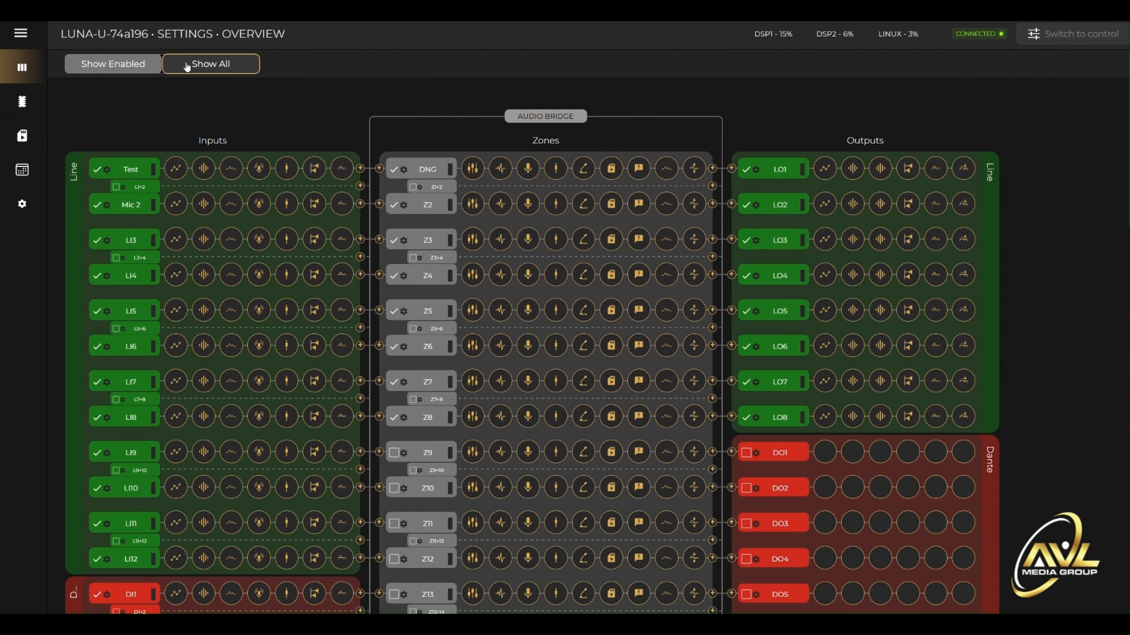
{"action": "left_click", "coordinate": [394, 453]}
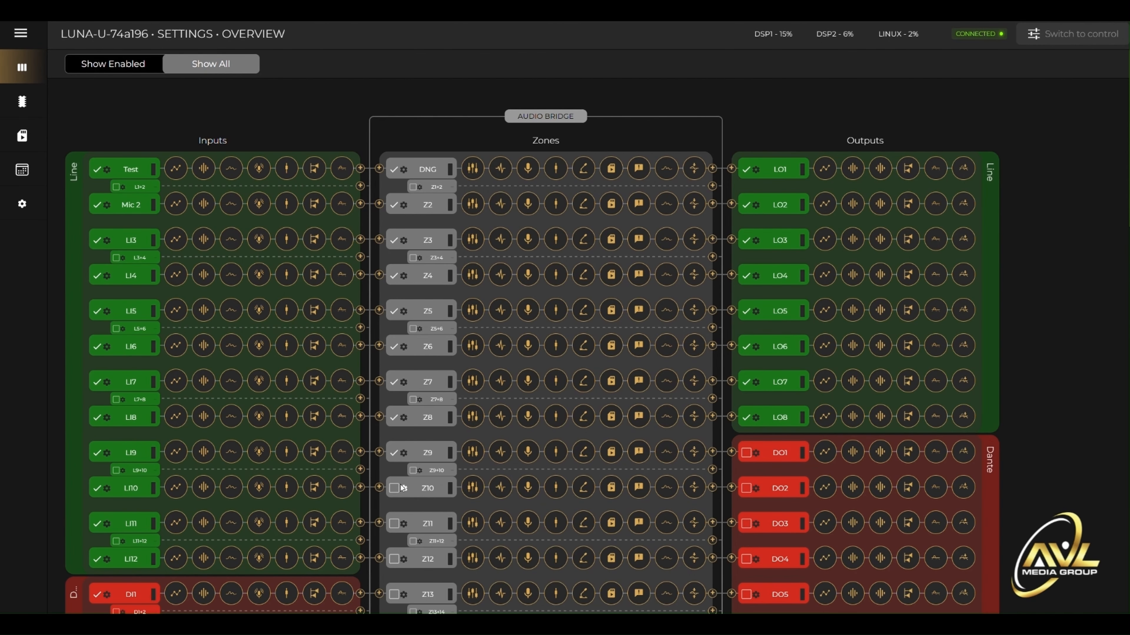
{"action": "left_click", "coordinate": [394, 488]}
{"action": "left_click", "coordinate": [394, 523]}
{"action": "scroll", "coordinate": [452, 545], "scroll_direction": "down", "scroll_amount": 15}
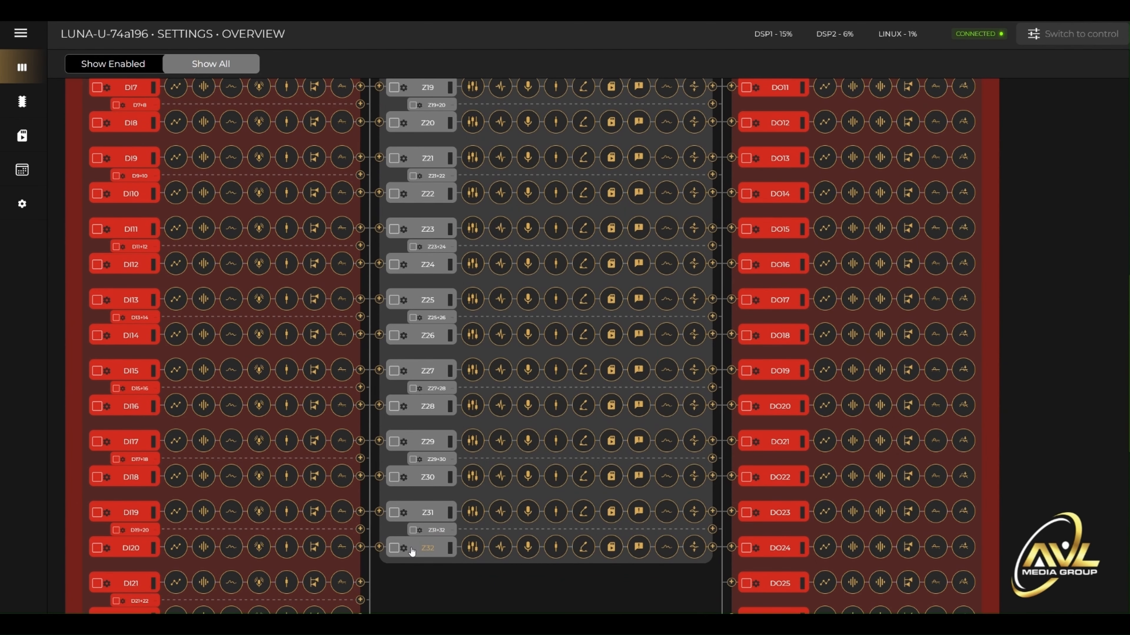
{"action": "scroll", "coordinate": [424, 339], "scroll_direction": "up", "scroll_amount": 12}
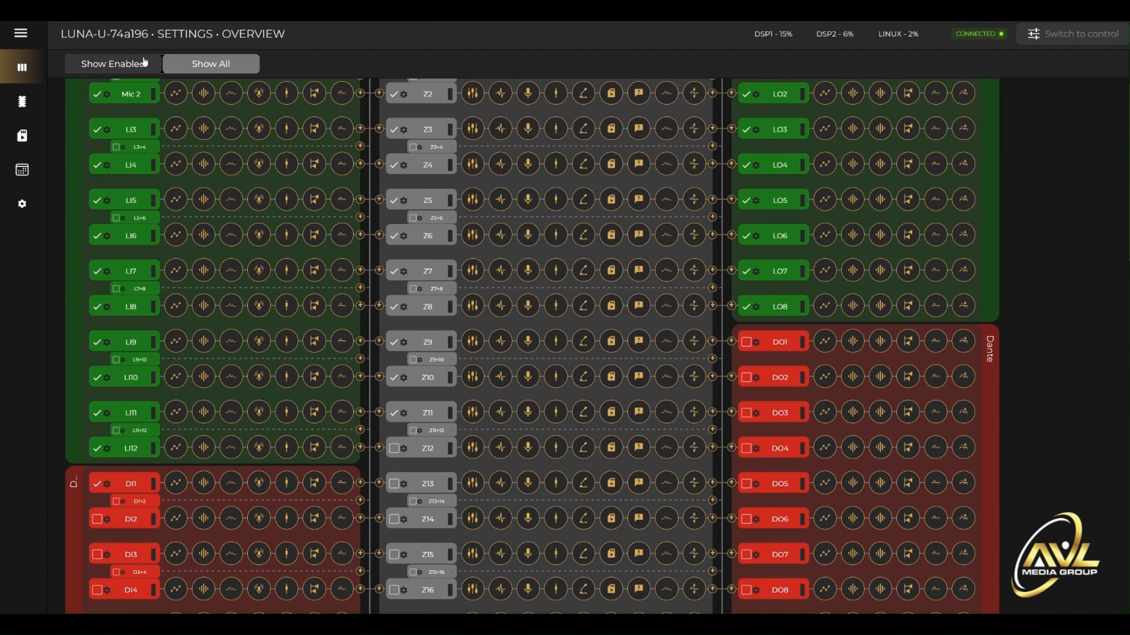
{"action": "left_click", "coordinate": [144, 62]}
{"action": "scroll", "coordinate": [609, 420], "scroll_direction": "up", "scroll_amount": 3}
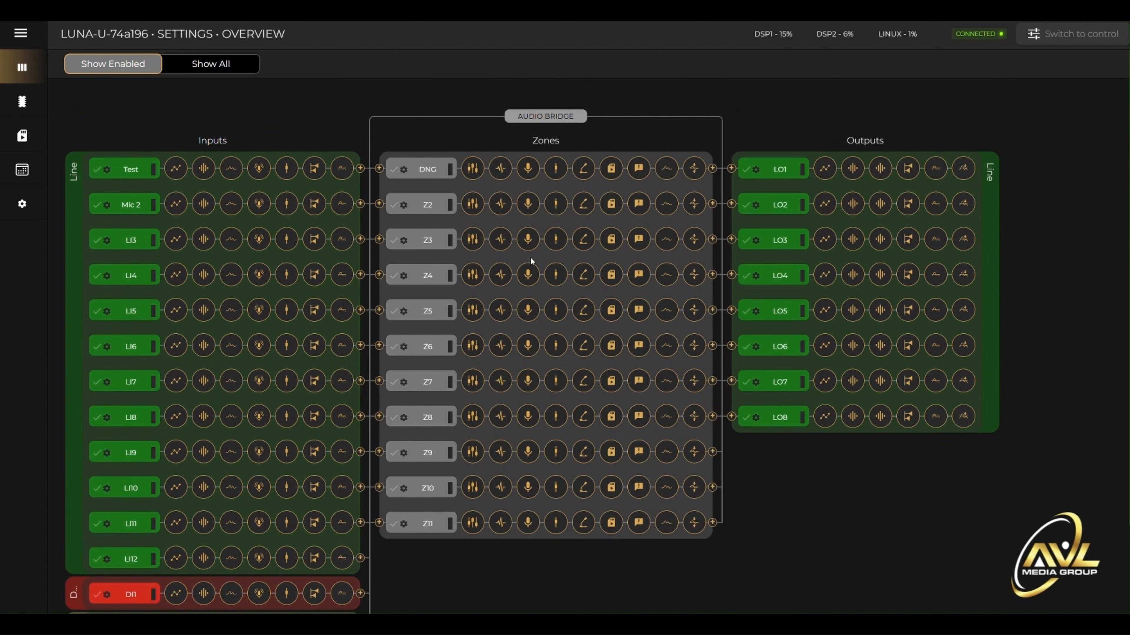
- Open the Dining Room zone's settings and look through the list of available zones
{"action": "left_click", "coordinate": [404, 170]}
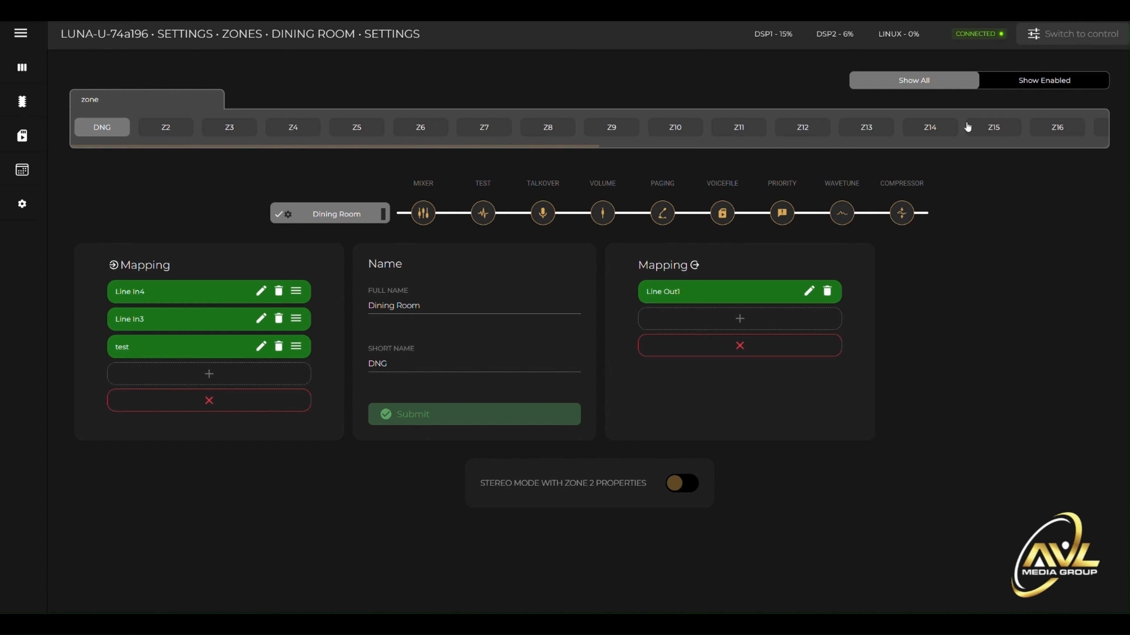
{"action": "scroll", "coordinate": [1061, 126], "scroll_direction": "right", "scroll_amount": 5}
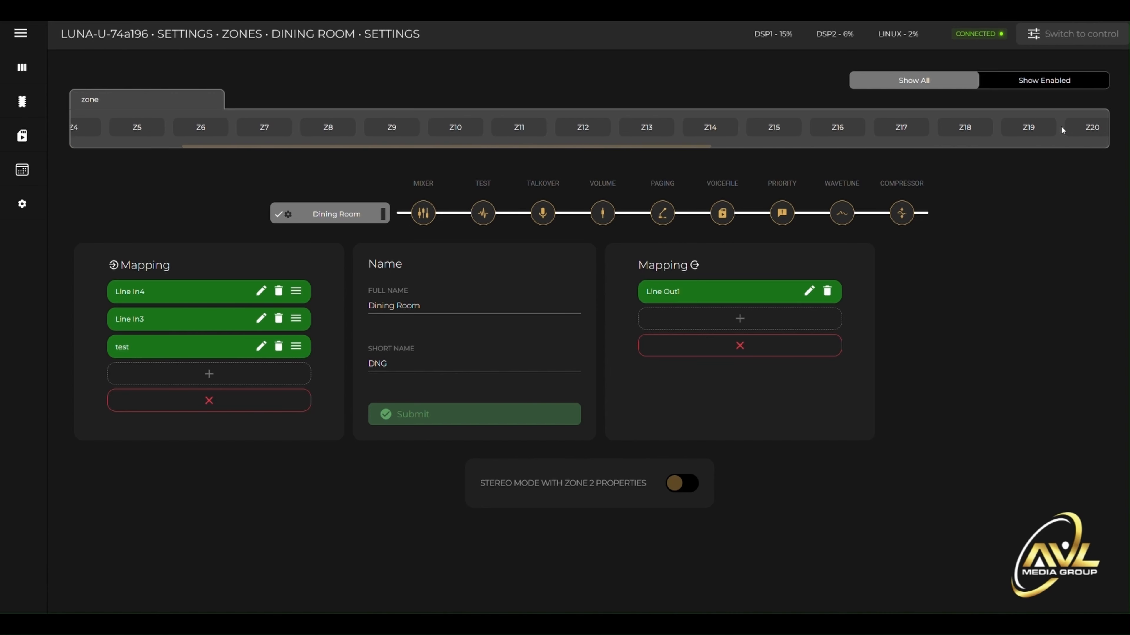
{"action": "scroll", "coordinate": [1061, 129], "scroll_direction": "right", "scroll_amount": 2}
{"action": "scroll", "coordinate": [1061, 130], "scroll_direction": "left", "scroll_amount": 6}
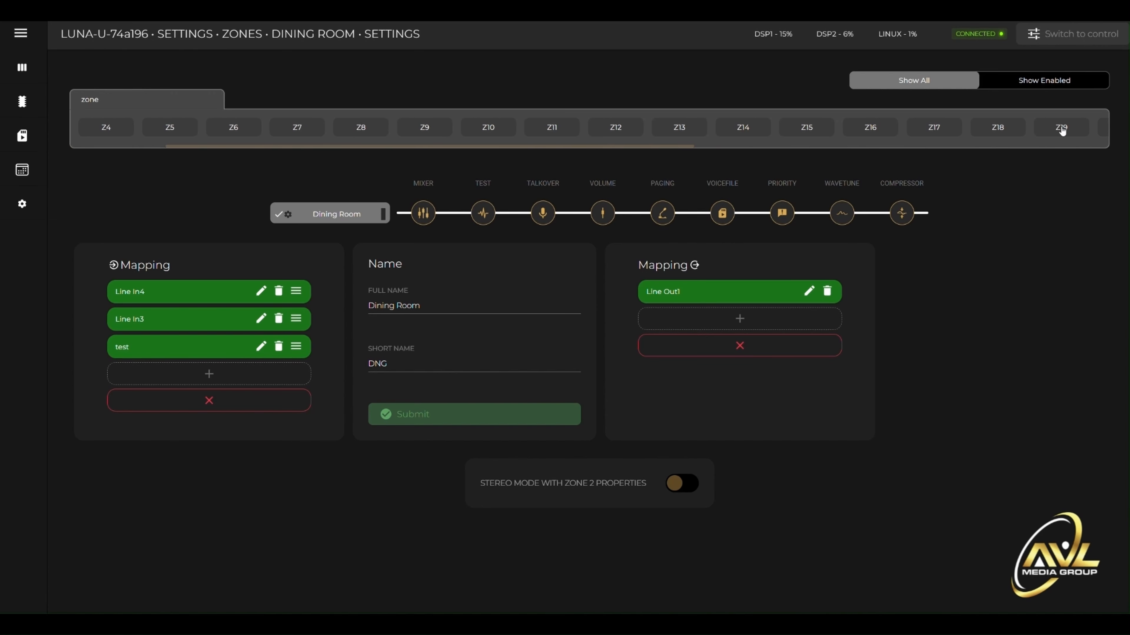
{"action": "scroll", "coordinate": [1062, 130], "scroll_direction": "left", "scroll_amount": 2}
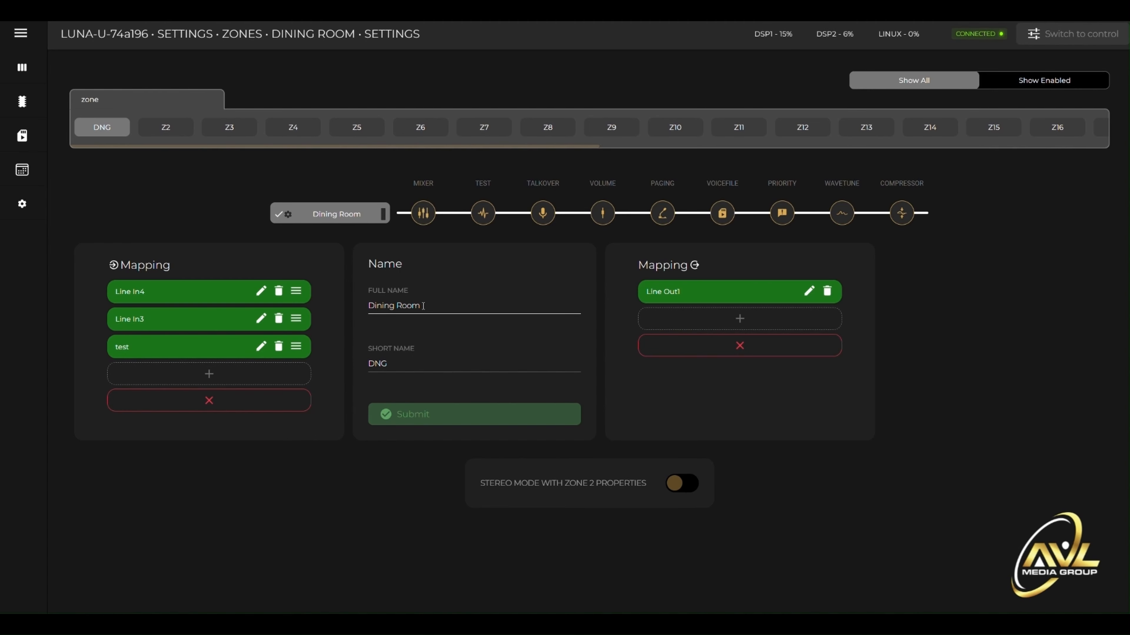
- Set the Dining Room zone's full name to "Test" and its short name to "TEST", and submit the change
{"action": "left_click_drag", "start_coordinate": [423, 305], "coordinate": [365, 305]}
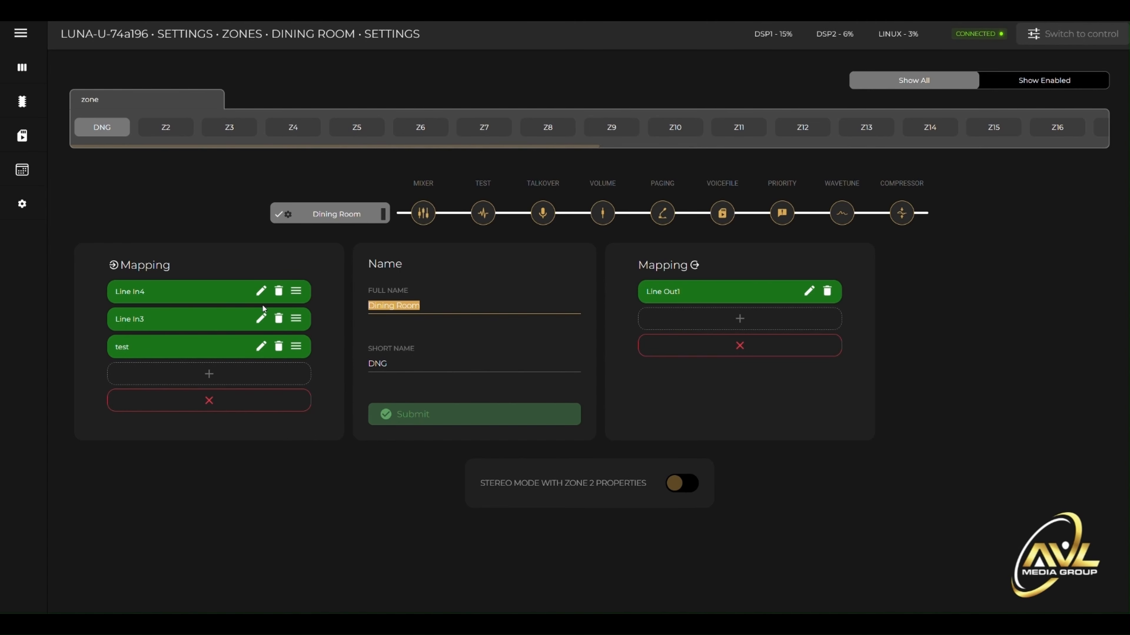
{"action": "type", "text": "Test"}
{"action": "key", "text": "Tab"}
{"action": "type", "text": "T"}
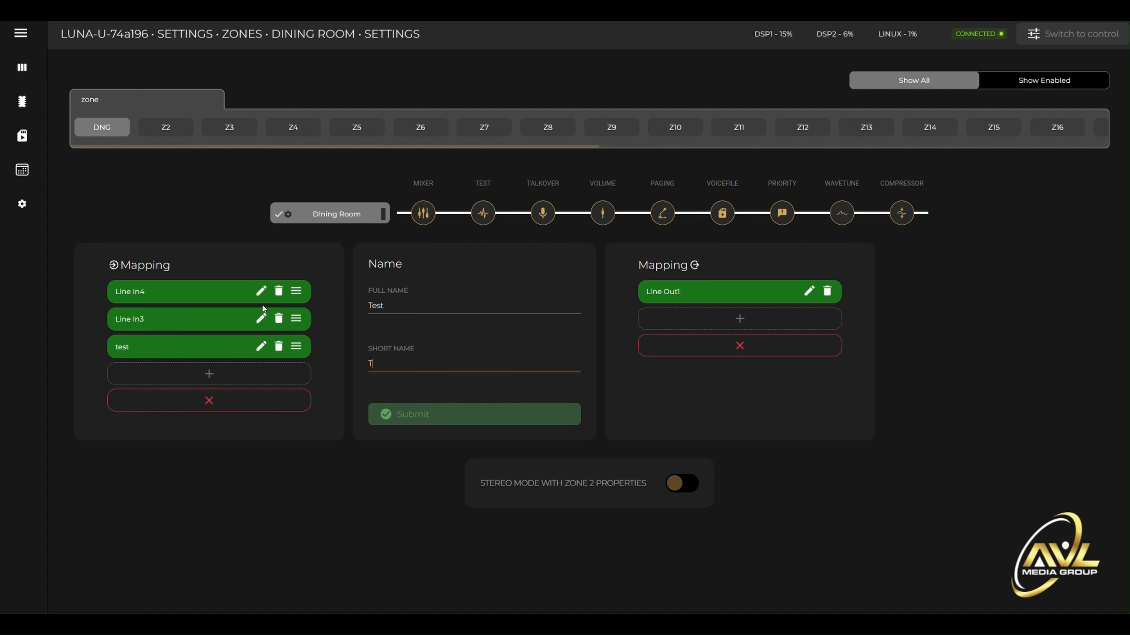
{"action": "type", "text": "EST"}
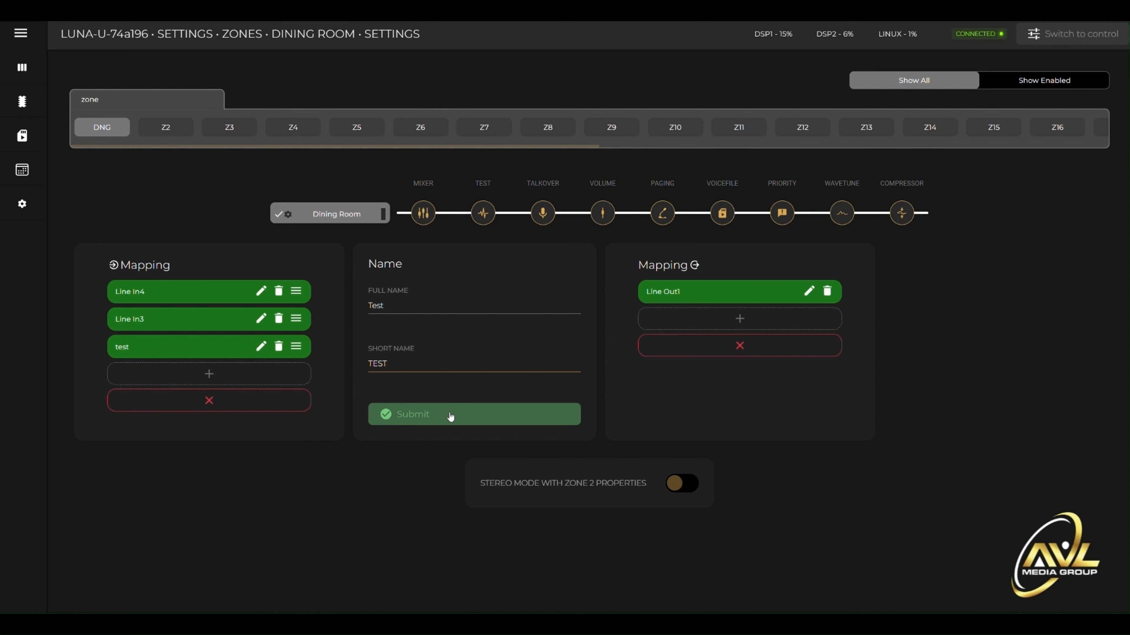
{"action": "left_click", "coordinate": [438, 414]}
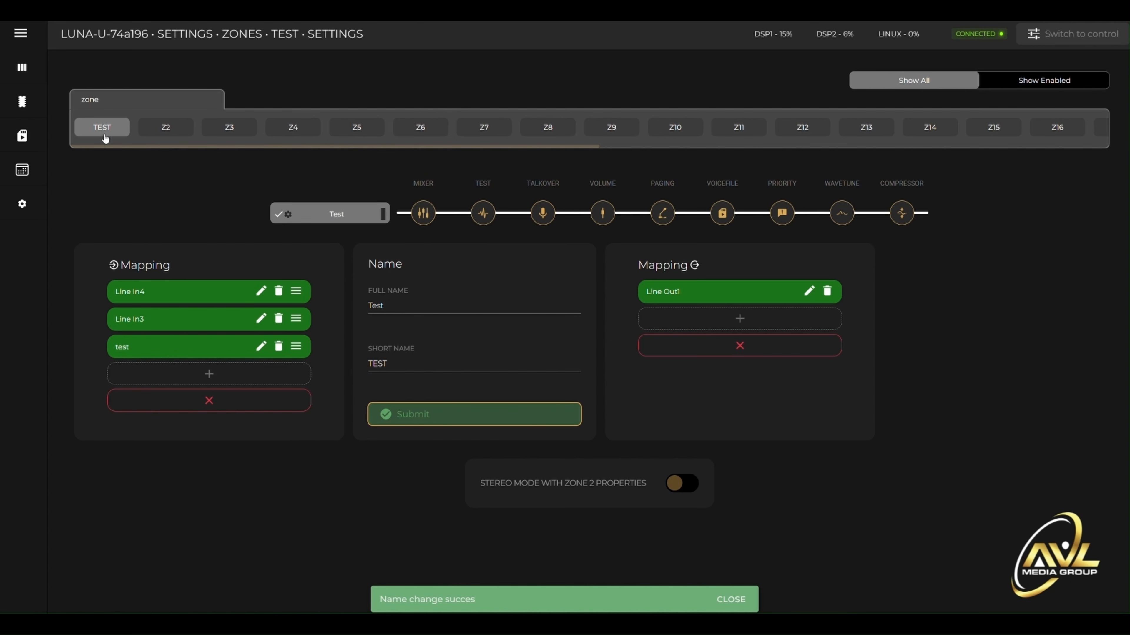
{"action": "left_click", "coordinate": [395, 363]}
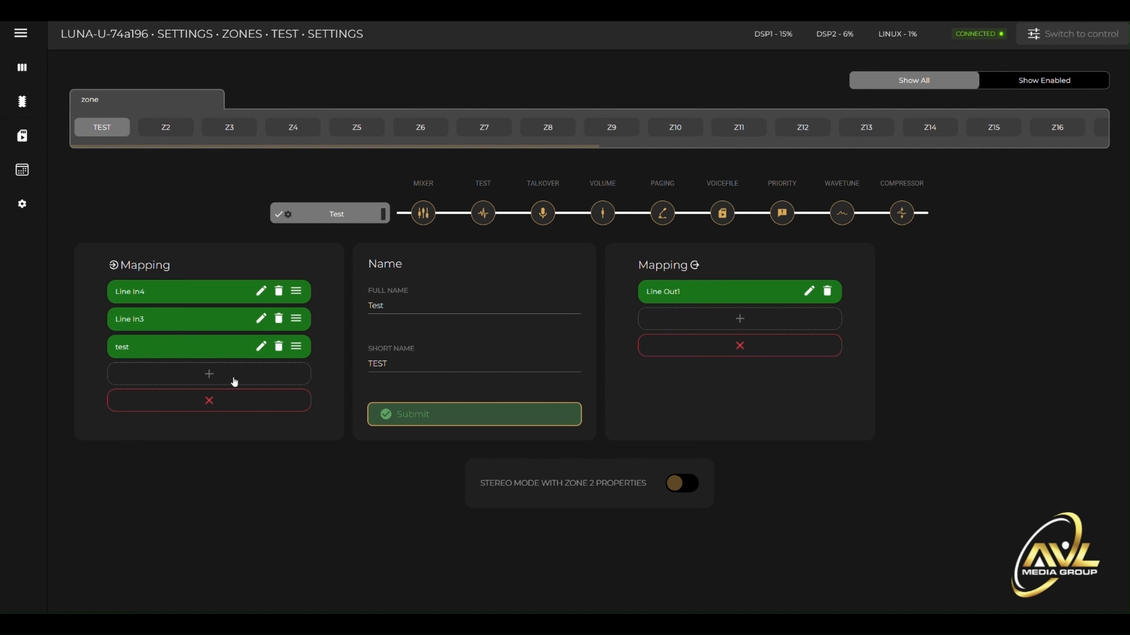
- Add Line In6 and Line In7 to the Test zone's input mapping
{"action": "left_click", "coordinate": [240, 376]}
{"action": "left_click", "coordinate": [485, 291]}
{"action": "left_click", "coordinate": [488, 330]}
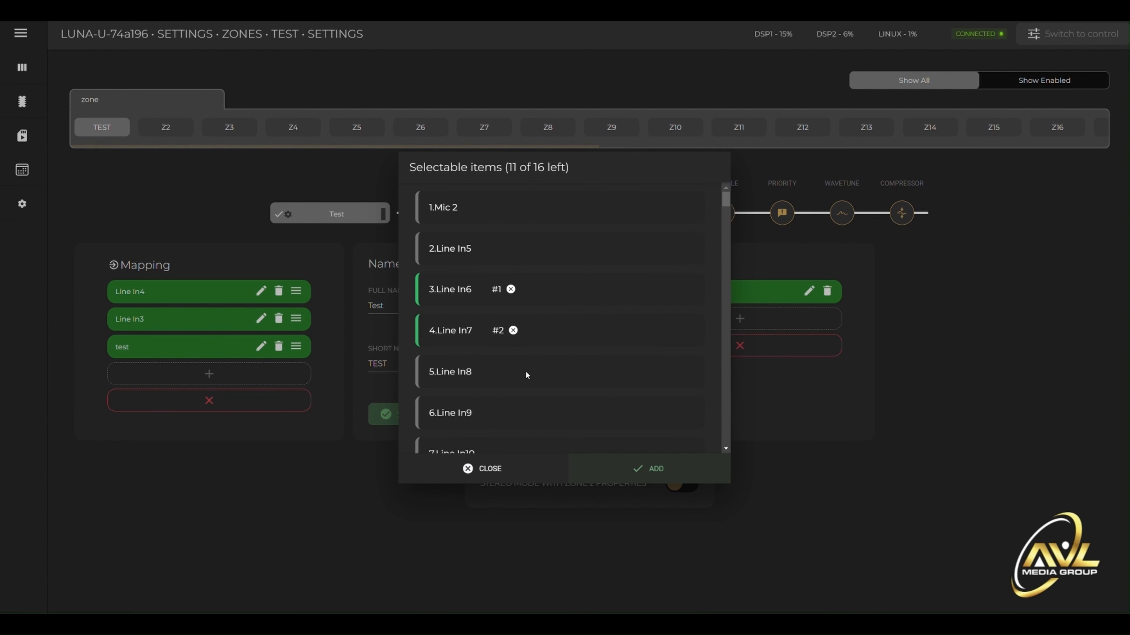
{"action": "left_click", "coordinate": [640, 472]}
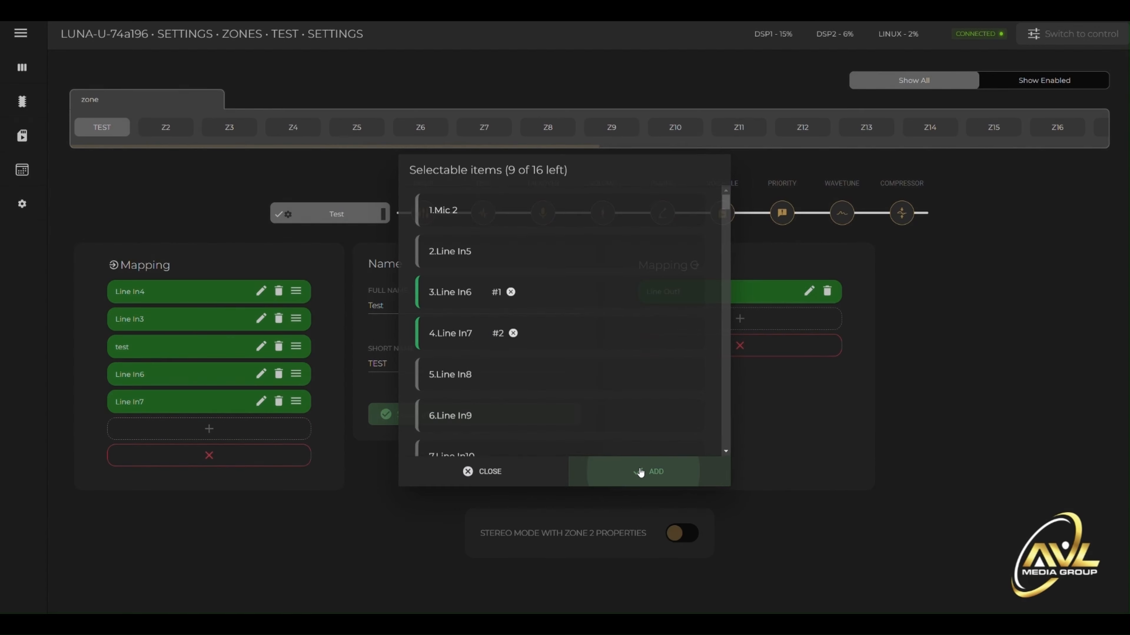
- Delete Line In6 and Line In7 from the Test zone's input mapping, including the empty slot left behind
{"action": "left_click", "coordinate": [279, 378]}
{"action": "left_click", "coordinate": [291, 375]}
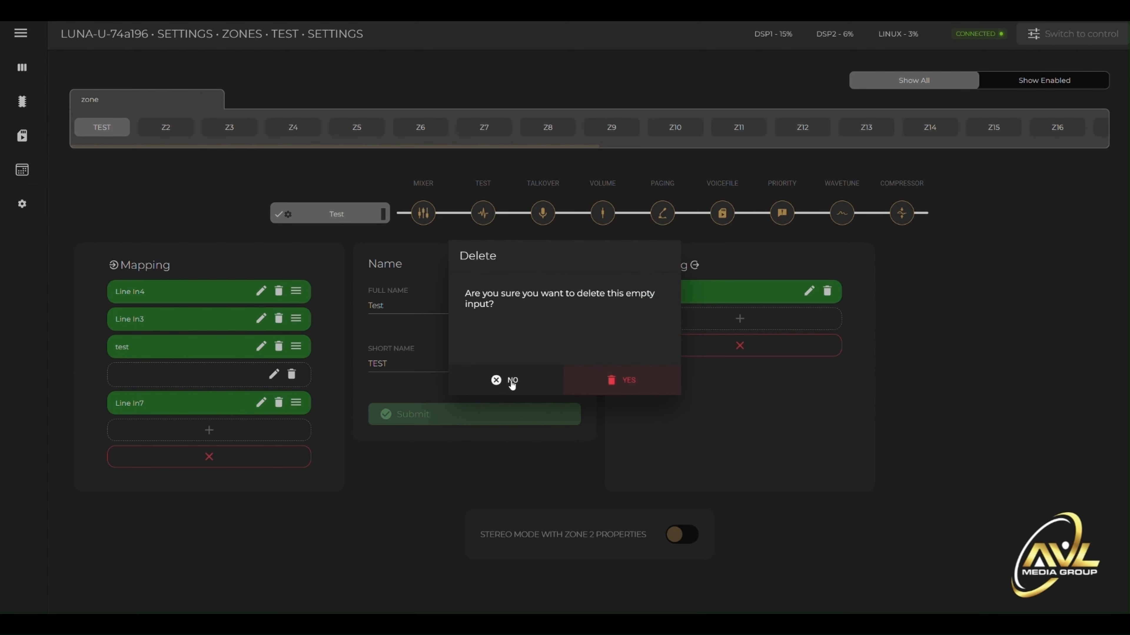
{"action": "left_click", "coordinate": [623, 380]}
{"action": "left_click", "coordinate": [279, 375]}
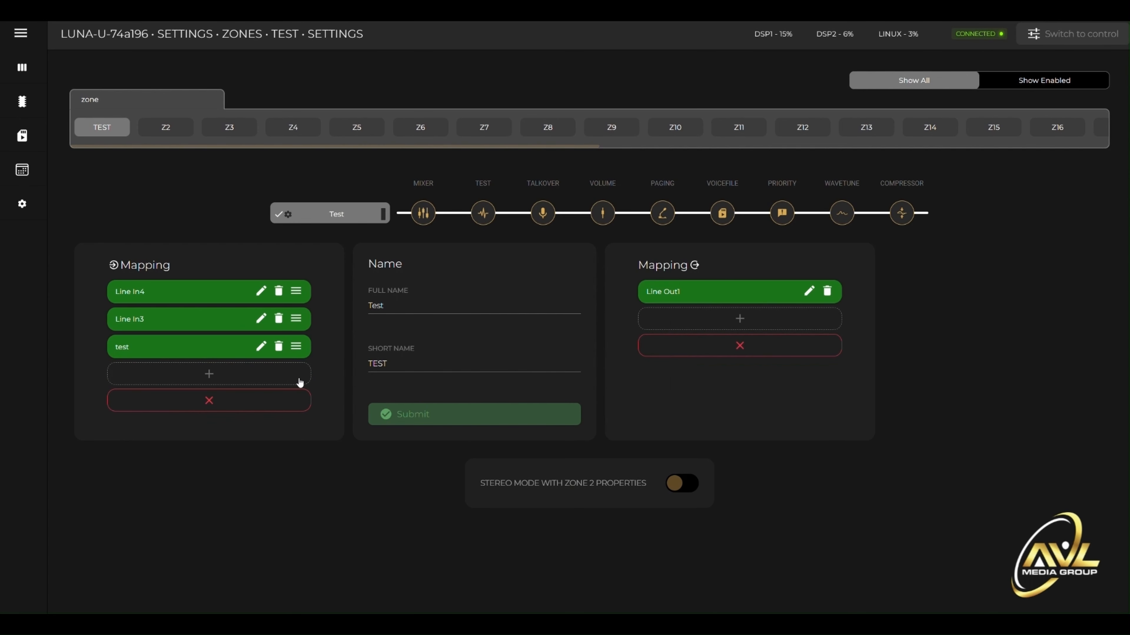
- Clear the Test zone's entire input mapping and add only the "test" input to it
{"action": "left_click", "coordinate": [241, 402]}
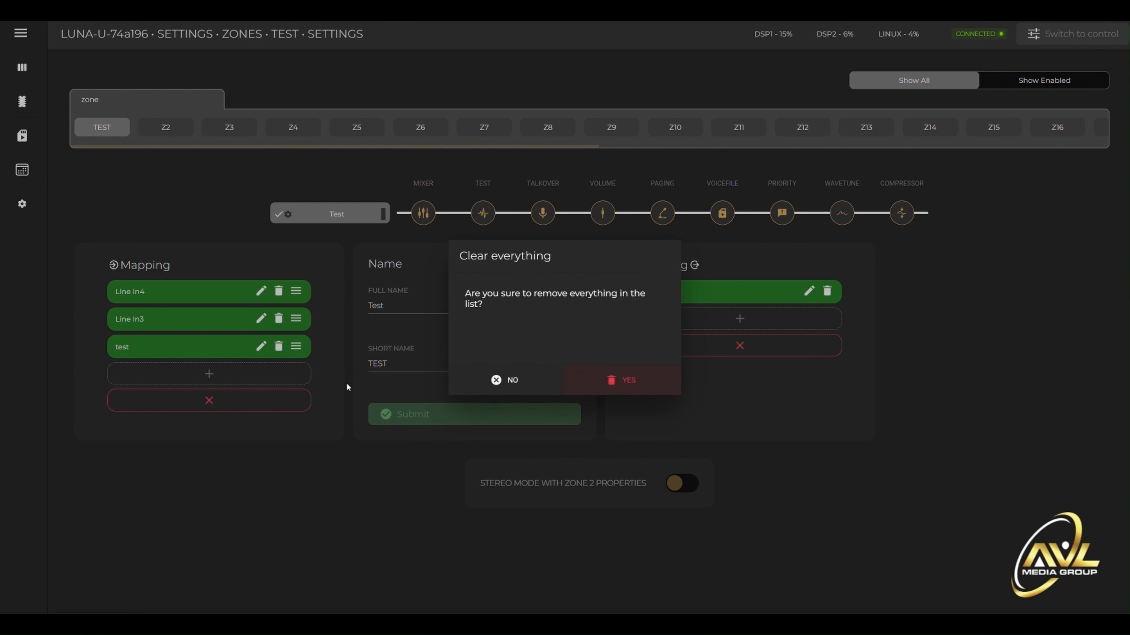
{"action": "left_click", "coordinate": [610, 376]}
{"action": "left_click", "coordinate": [197, 331]}
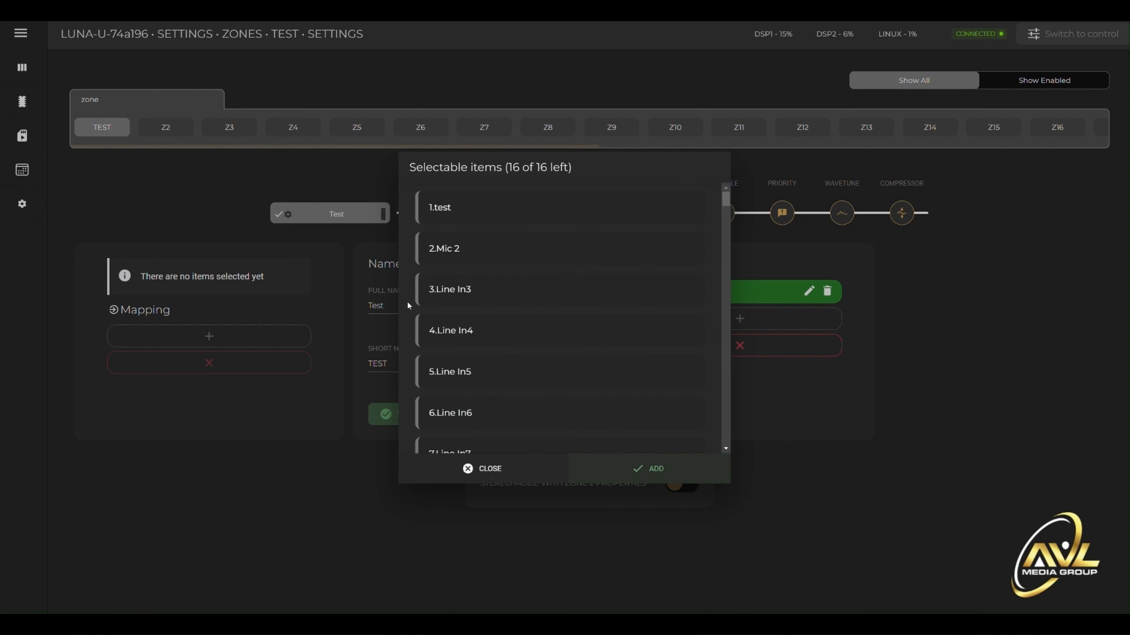
{"action": "left_click", "coordinate": [450, 221]}
{"action": "left_click", "coordinate": [606, 463]}
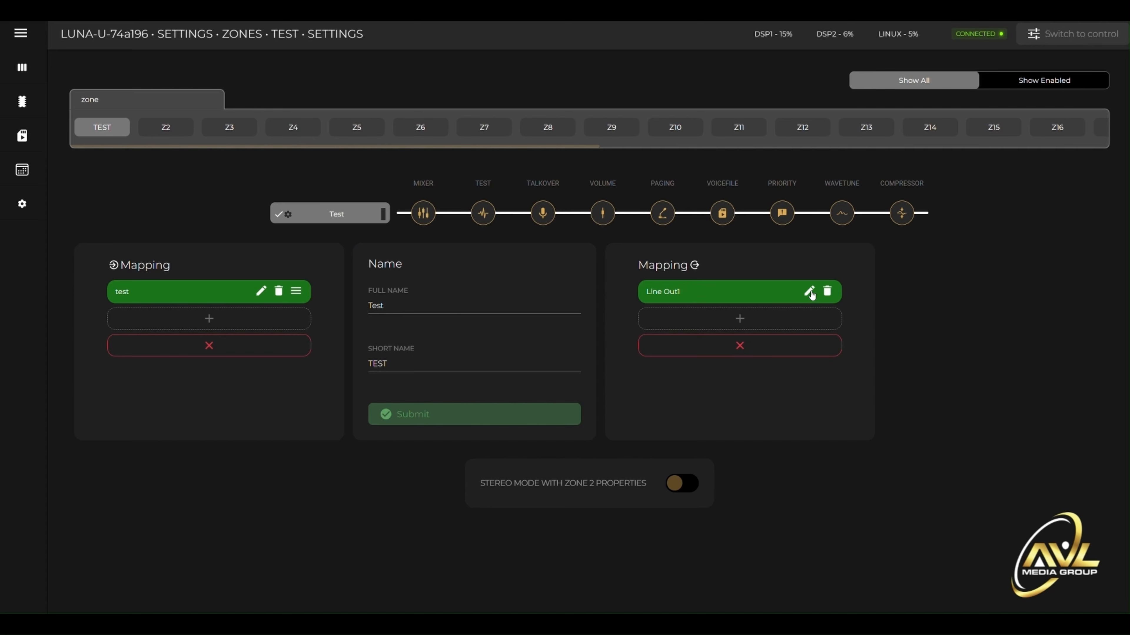
- Add Dante Out1 to the Test zone's output mapping
{"action": "left_click", "coordinate": [753, 320]}
{"action": "scroll", "coordinate": [580, 411], "scroll_direction": "down", "scroll_amount": 20}
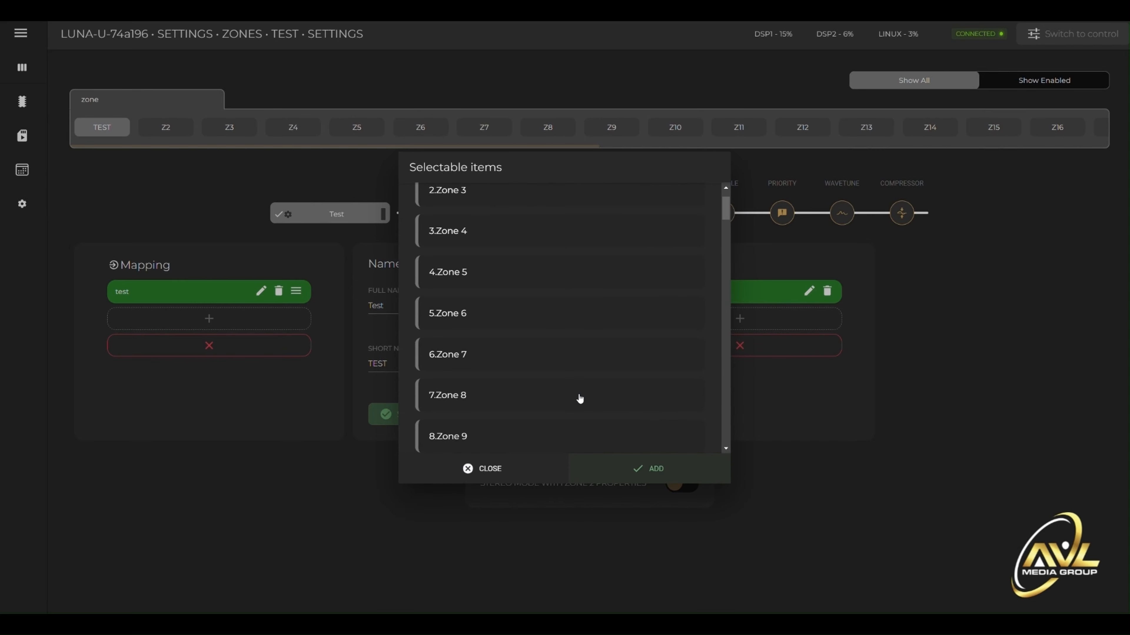
{"action": "scroll", "coordinate": [579, 395], "scroll_direction": "down", "scroll_amount": 12}
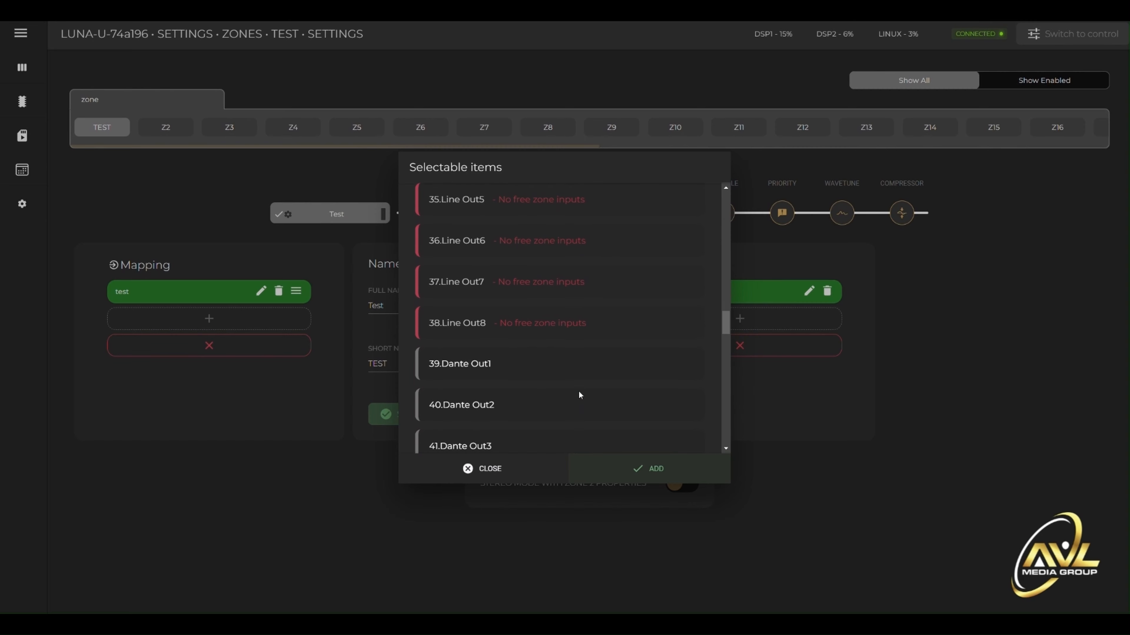
{"action": "scroll", "coordinate": [507, 213], "scroll_direction": "up", "scroll_amount": 3}
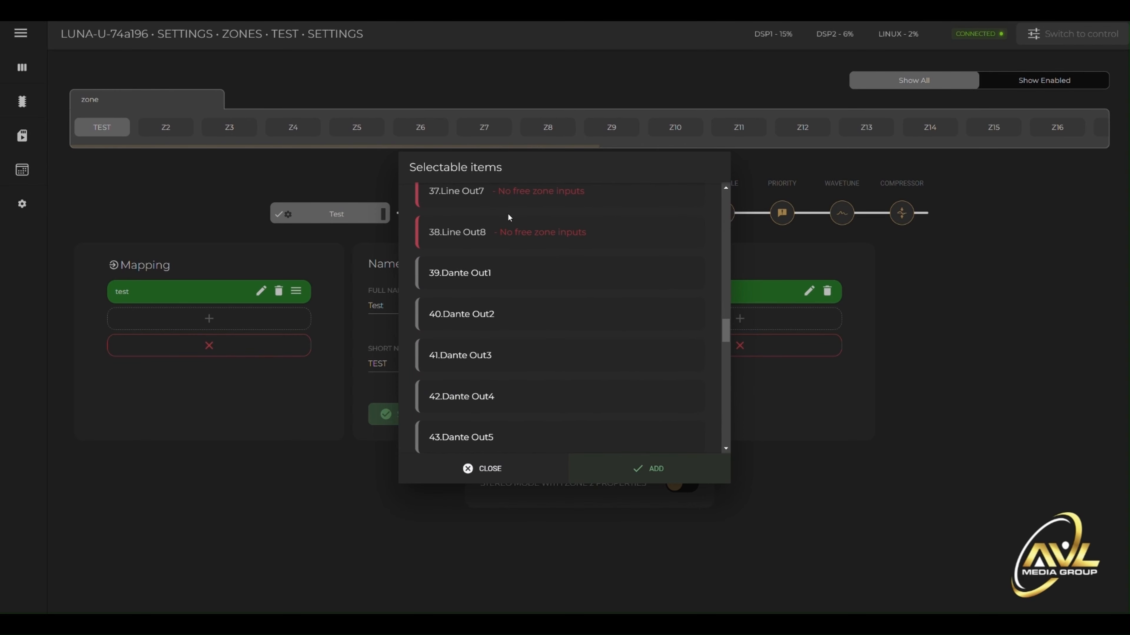
{"action": "left_click", "coordinate": [507, 272]}
{"action": "left_click", "coordinate": [644, 462]}
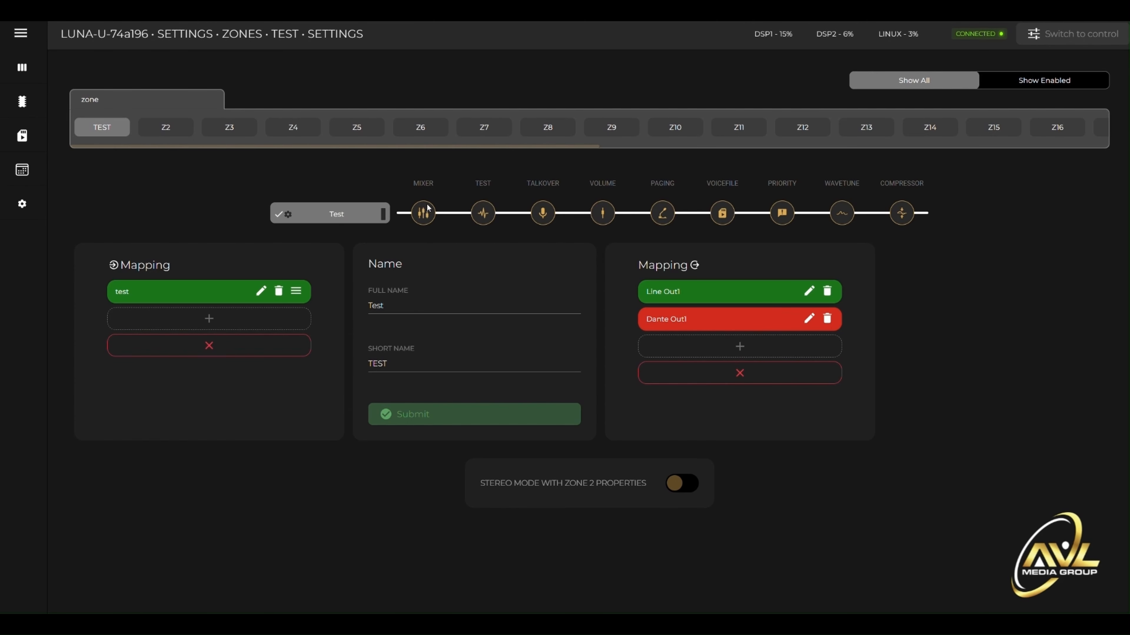
- Check the Test zone's mixer, and add Line In4, Line In3, Line In5 and Line In6 in that order to its input mapping
{"action": "left_click", "coordinate": [424, 213]}
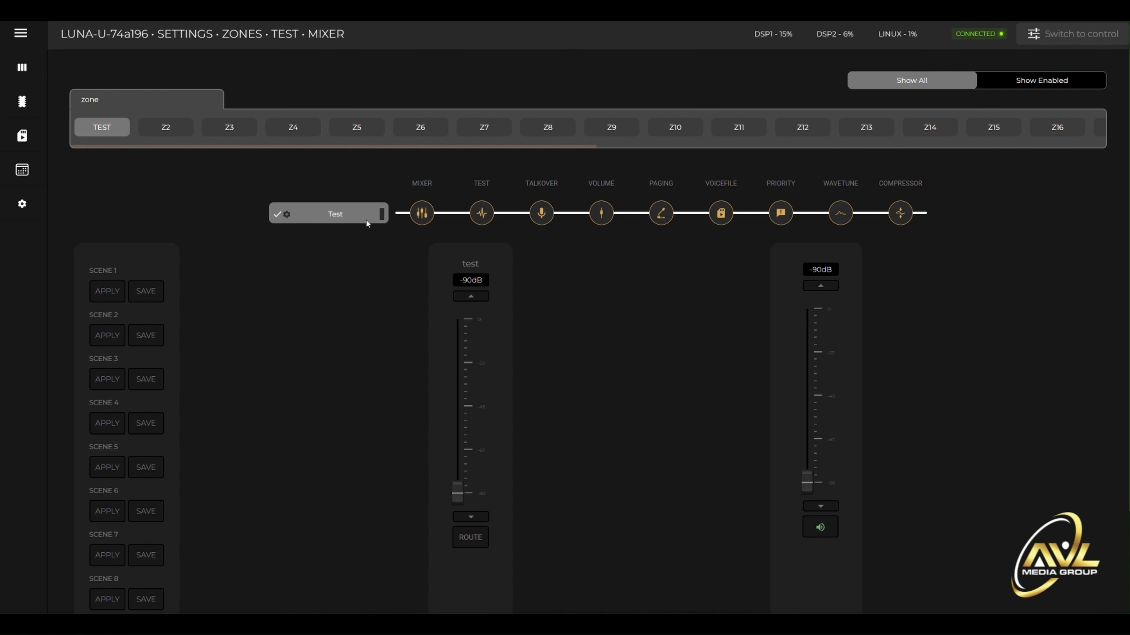
{"action": "left_click", "coordinate": [287, 215]}
{"action": "left_click", "coordinate": [207, 319]}
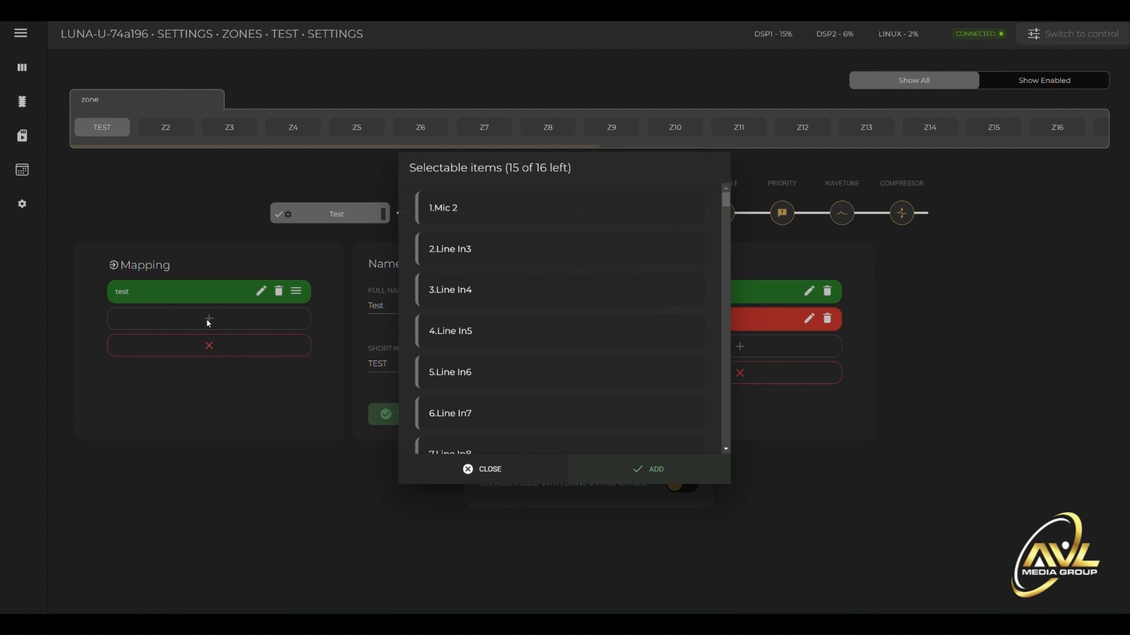
{"action": "left_click", "coordinate": [480, 289]}
{"action": "left_click", "coordinate": [477, 249]}
{"action": "left_click", "coordinate": [479, 332]}
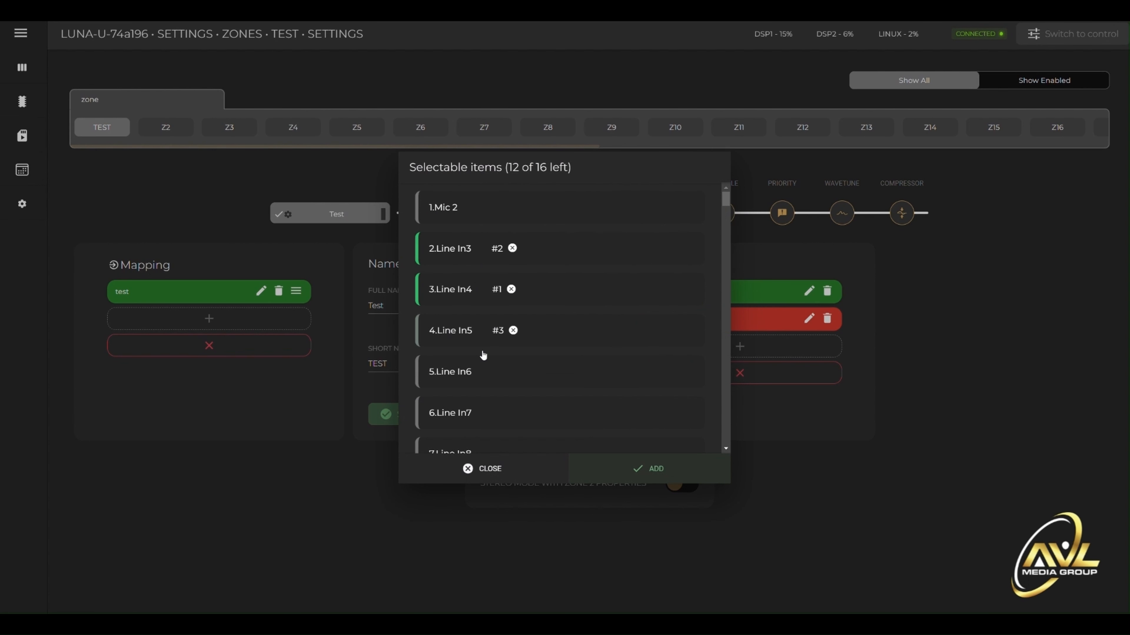
{"action": "left_click", "coordinate": [483, 371]}
{"action": "left_click", "coordinate": [672, 468]}
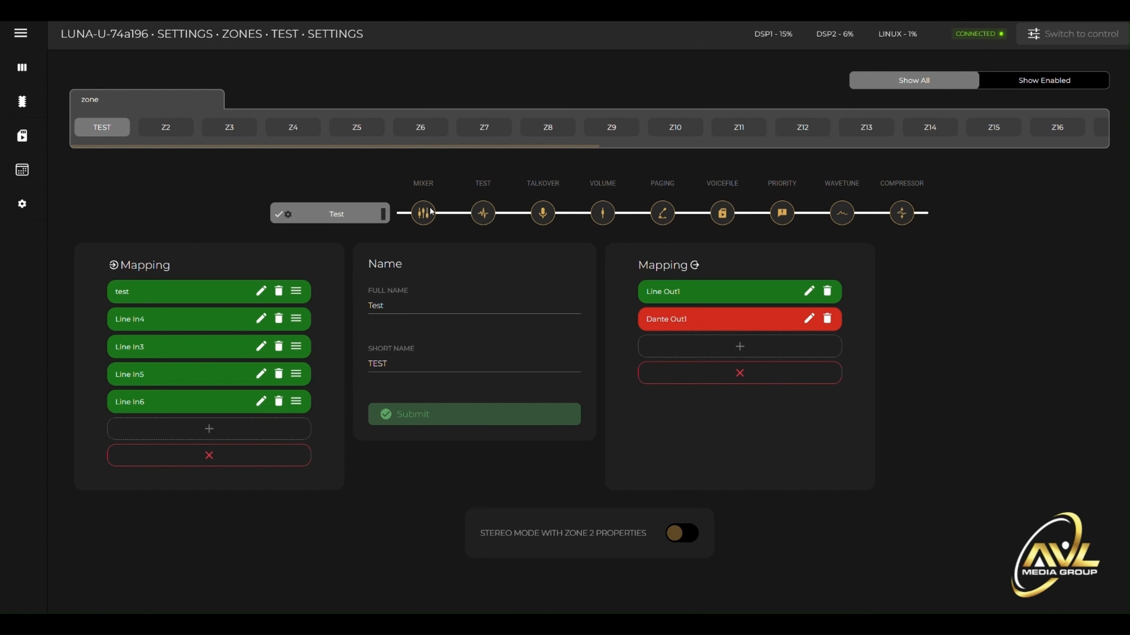
- Look through the Test zone's mixer, test, talkover, volume, paging, voicefile, priority, WaveTune and compressor pages
{"action": "left_click", "coordinate": [424, 214]}
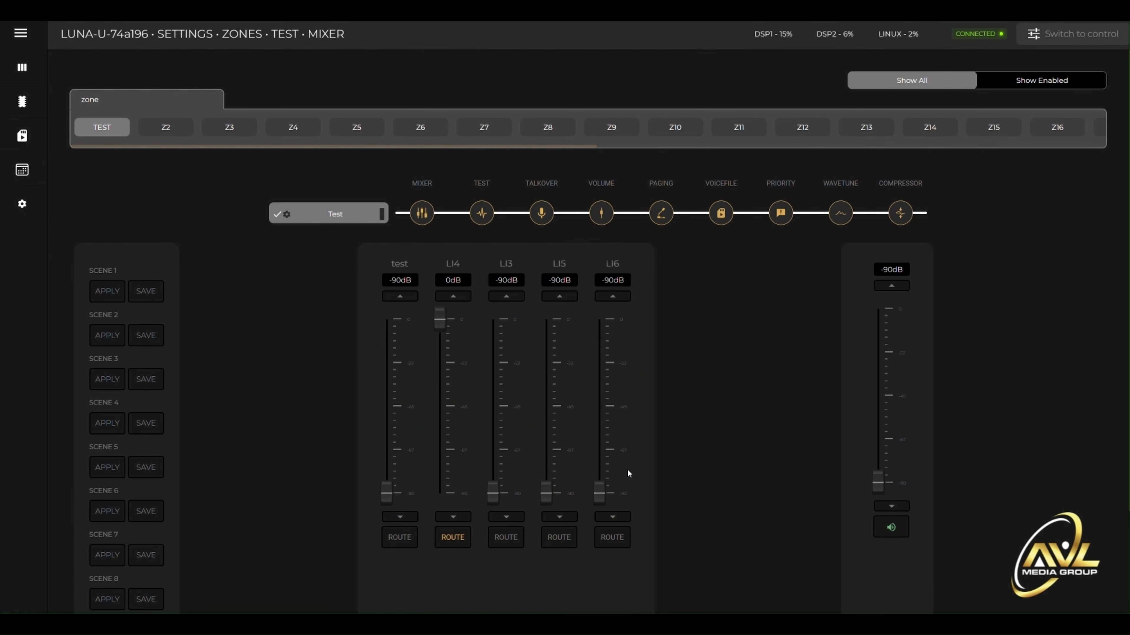
{"action": "left_click", "coordinate": [483, 217]}
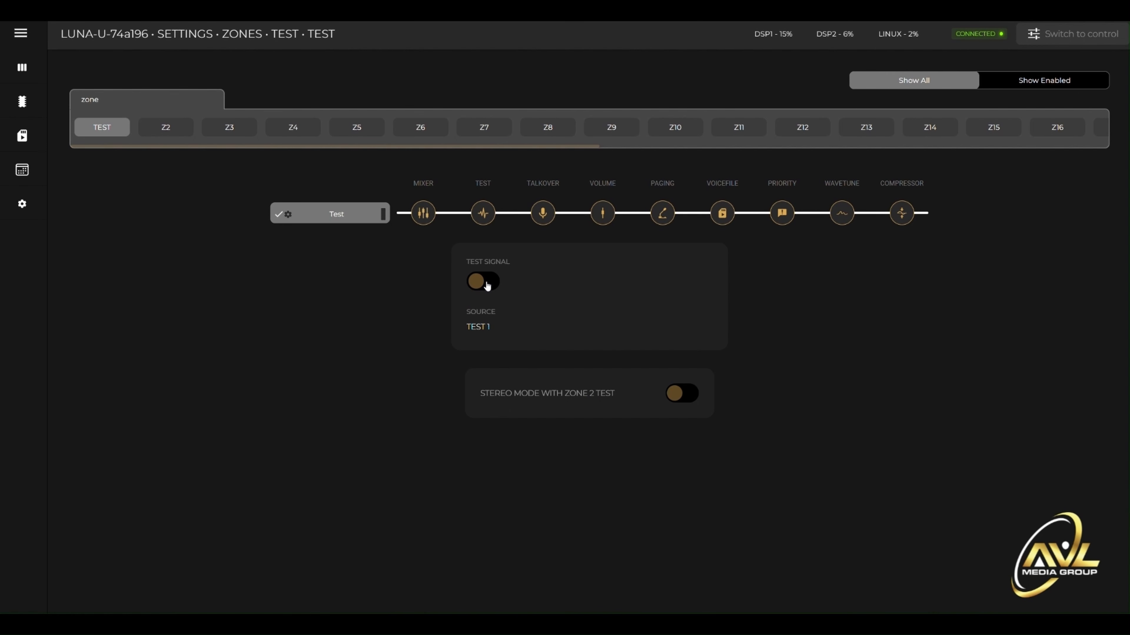
{"action": "left_click", "coordinate": [543, 213]}
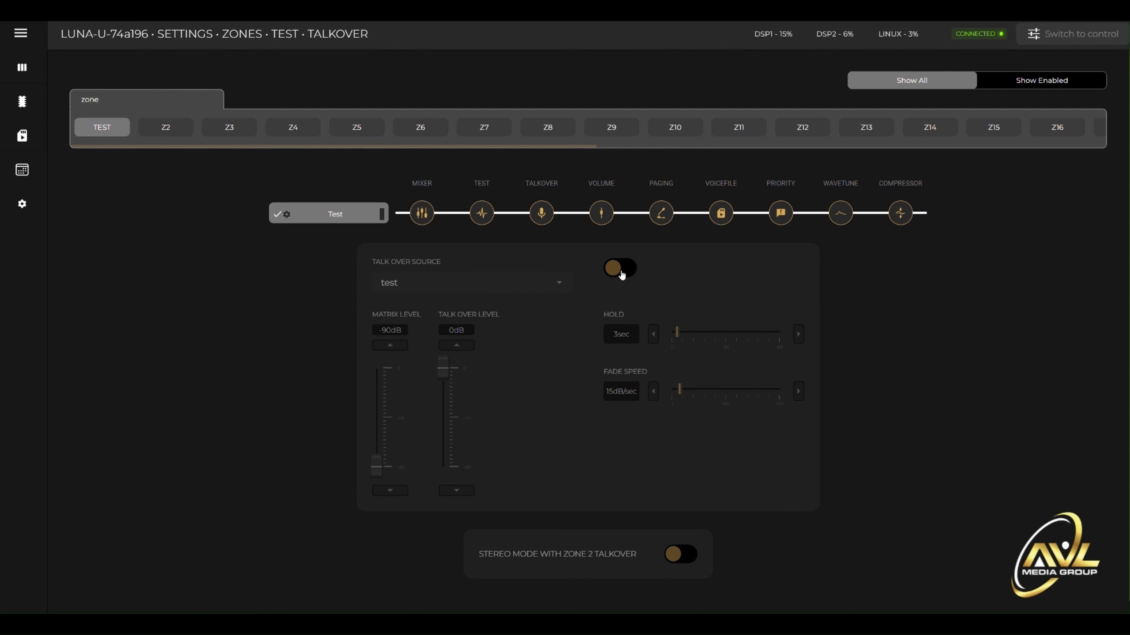
{"action": "left_click", "coordinate": [606, 217]}
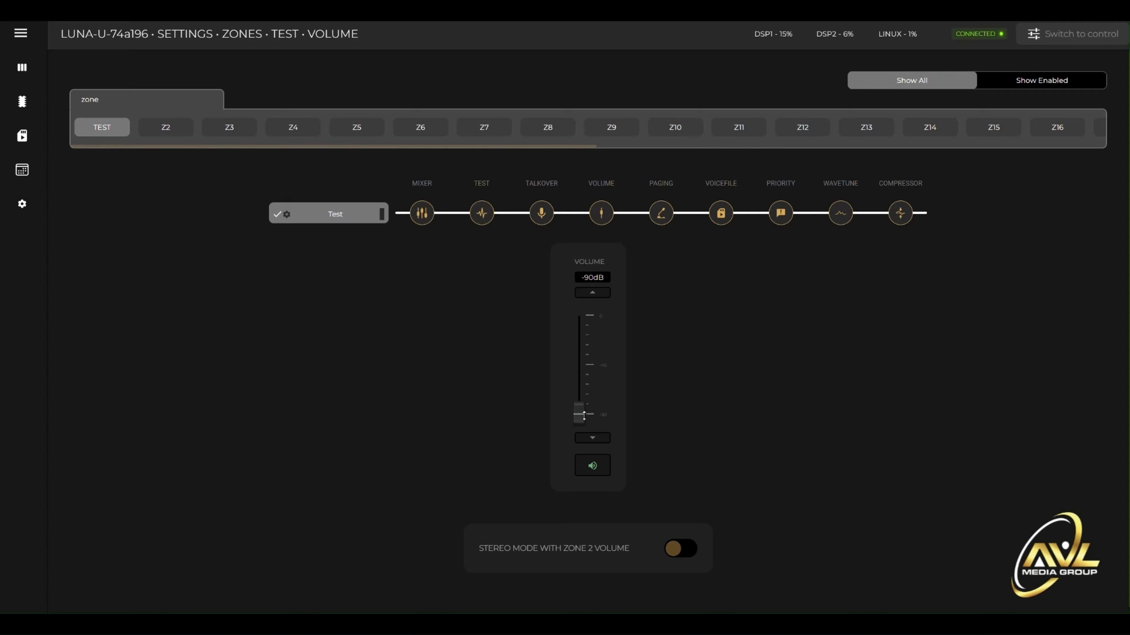
{"action": "left_click", "coordinate": [662, 215]}
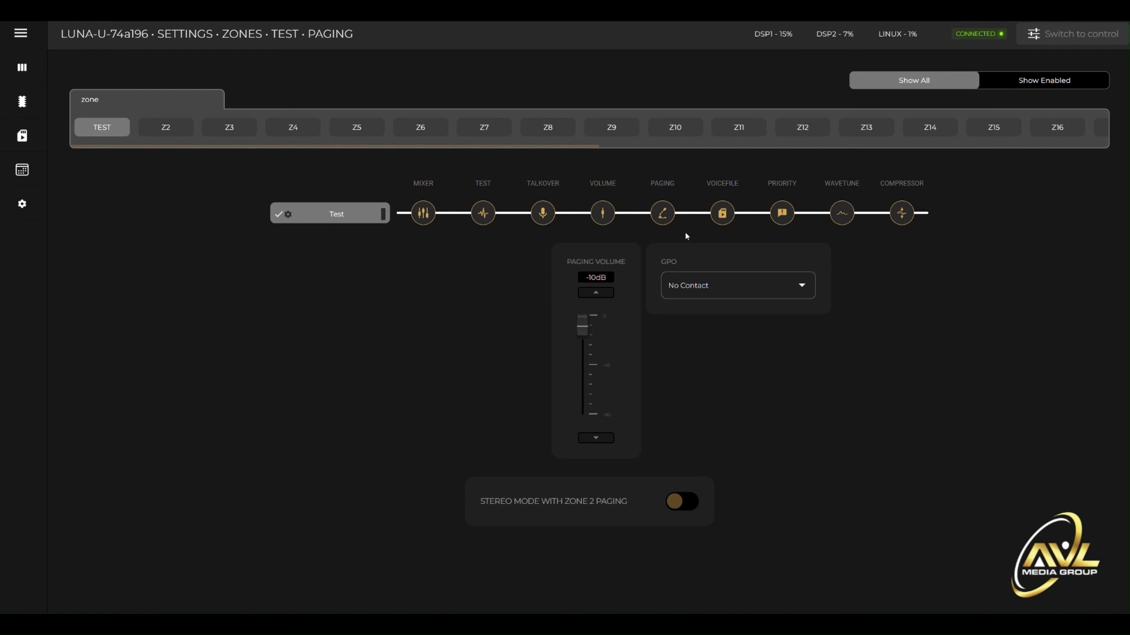
{"action": "left_click", "coordinate": [726, 212]}
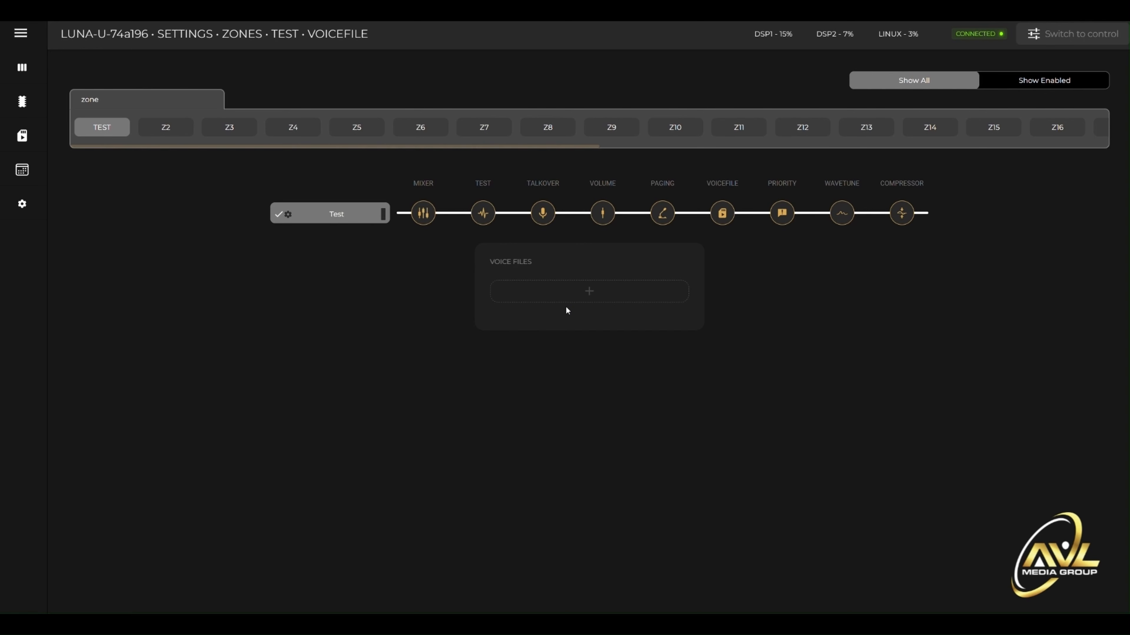
{"action": "left_click", "coordinate": [776, 216]}
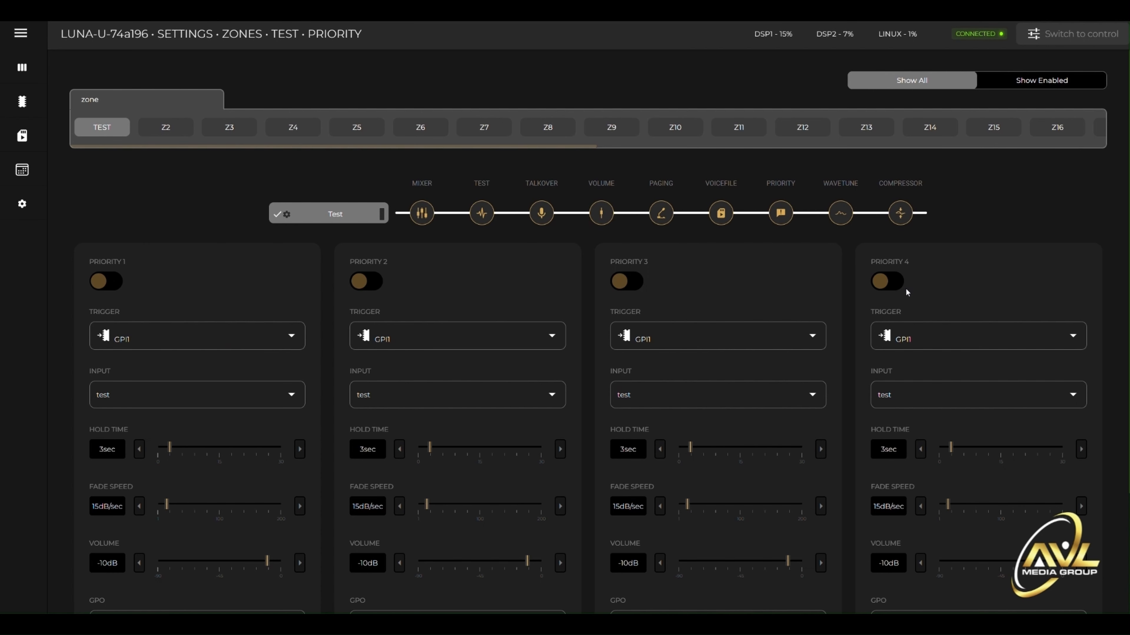
{"action": "left_click", "coordinate": [840, 214]}
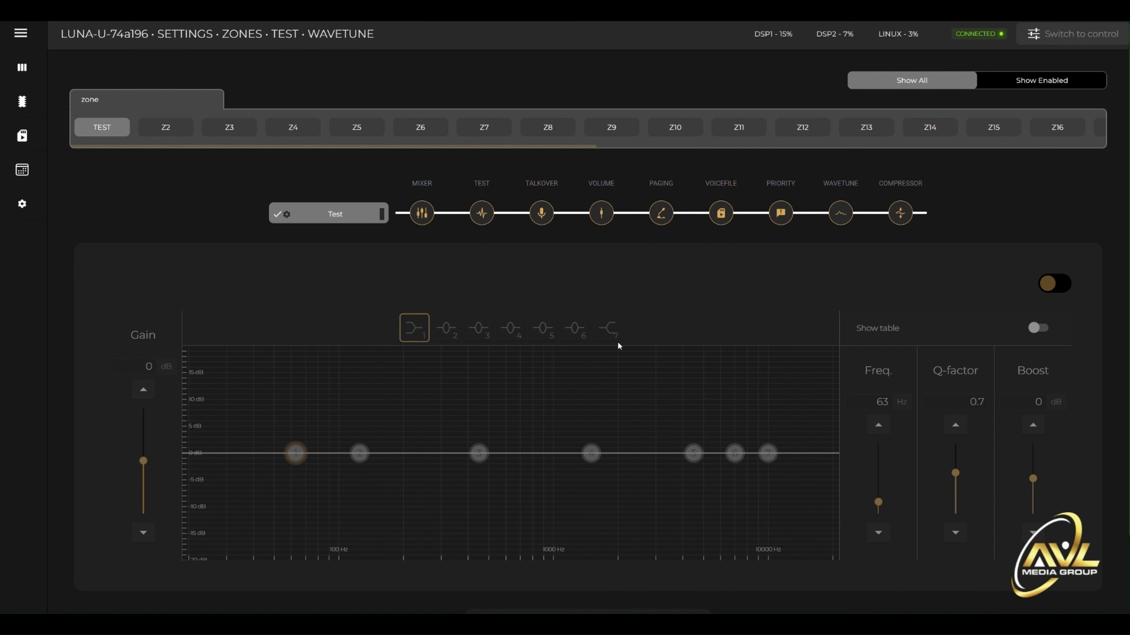
{"action": "left_click", "coordinate": [903, 215]}
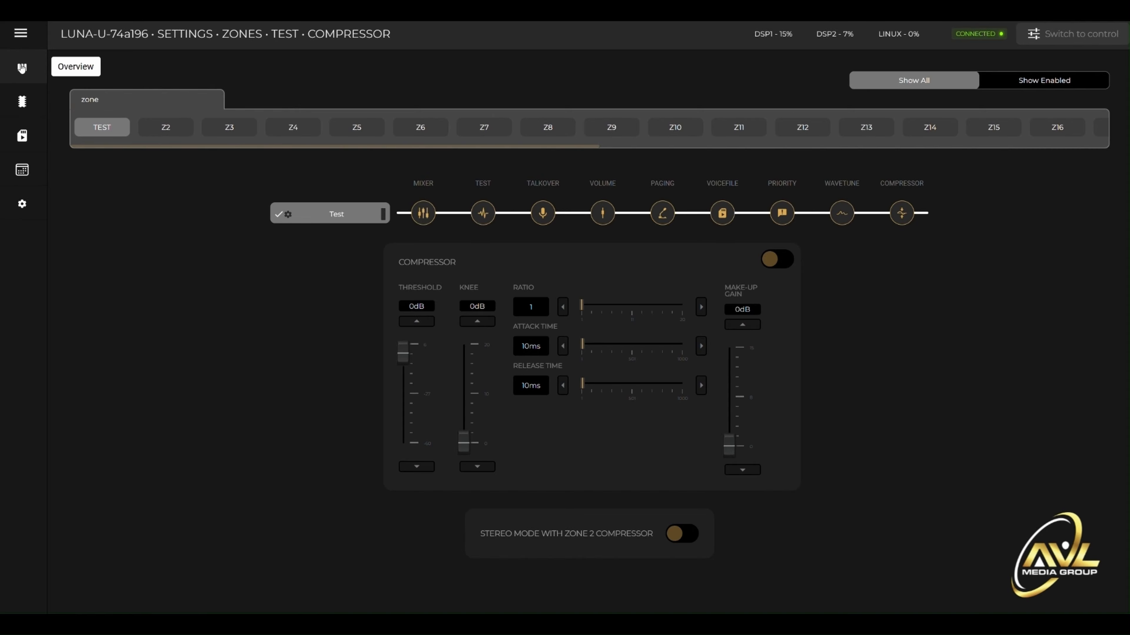
- Show all channels in the overview, enable Dante outputs DO1 and DO2, and return to showing only the enabled channels
{"action": "left_click", "coordinate": [22, 68]}
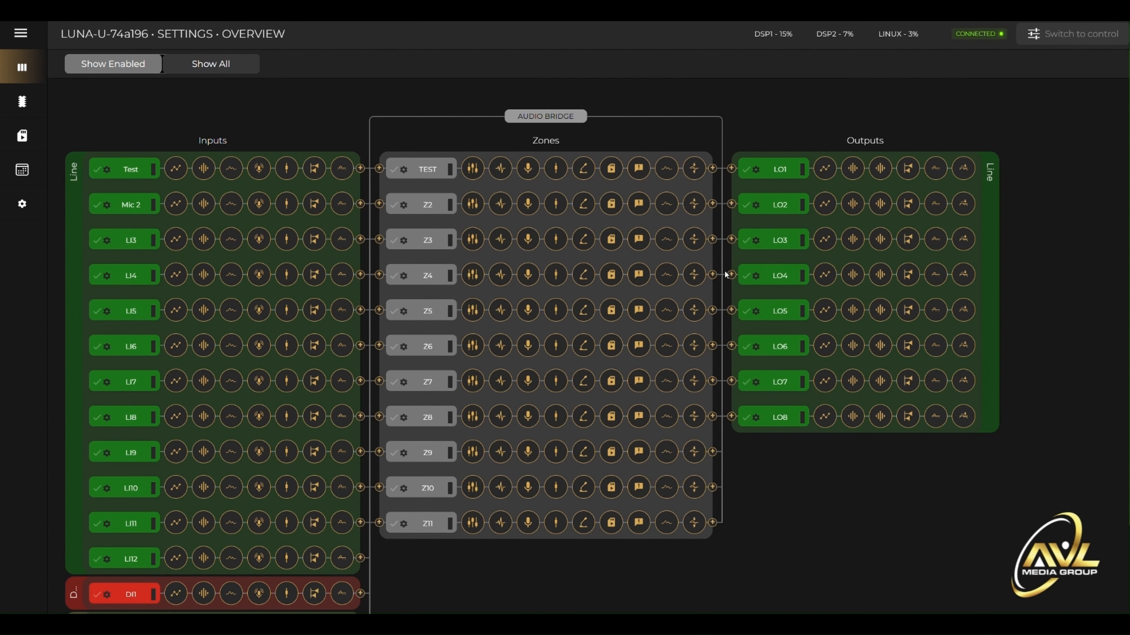
{"action": "left_click", "coordinate": [225, 66]}
{"action": "scroll", "coordinate": [752, 351], "scroll_direction": "down", "scroll_amount": 3}
{"action": "left_click", "coordinate": [747, 343]}
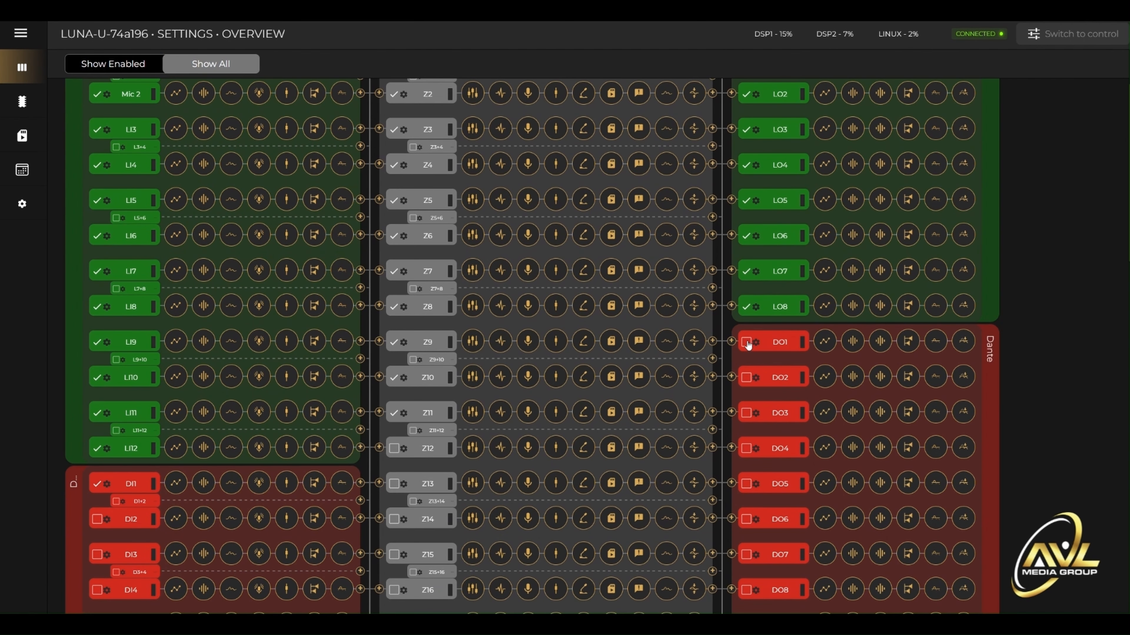
{"action": "left_click", "coordinate": [746, 377]}
{"action": "left_click", "coordinate": [153, 66]}
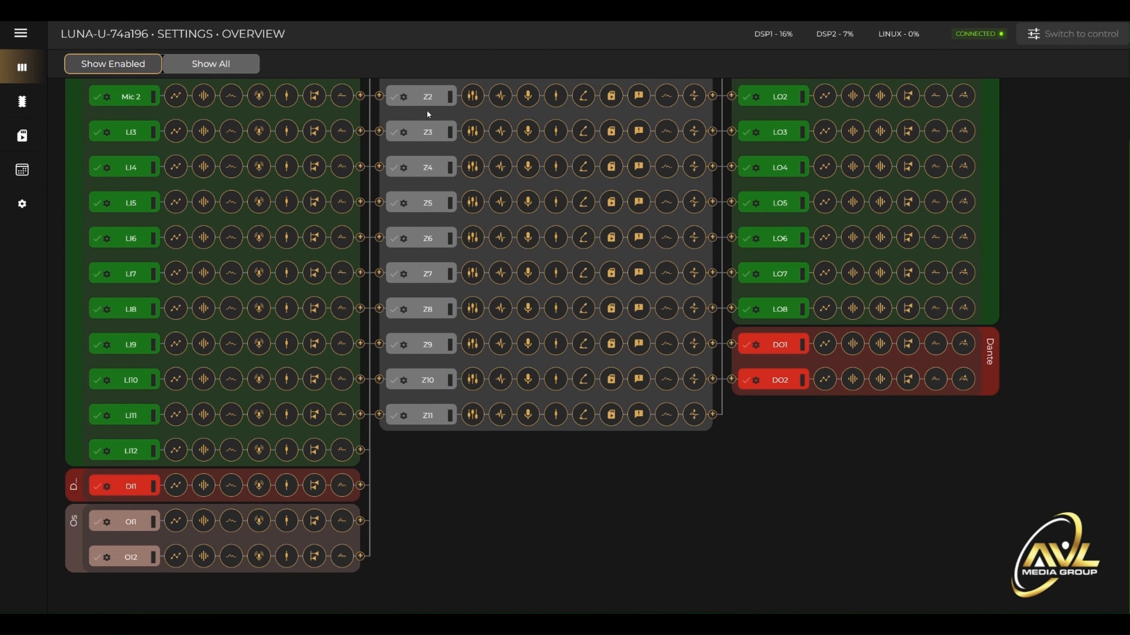
- Open the Line Out1 output's settings and view the zones selectable for its mapping, leaving the Test mapping in place
{"action": "scroll", "coordinate": [667, 311], "scroll_direction": "up", "scroll_amount": 3}
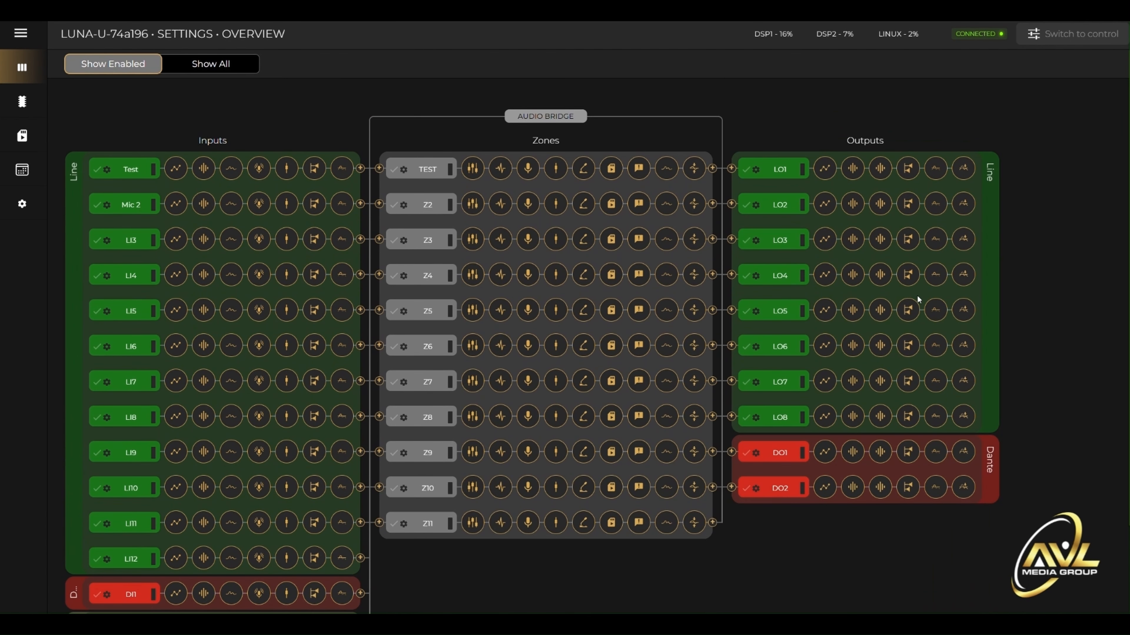
{"action": "left_click", "coordinate": [757, 170]}
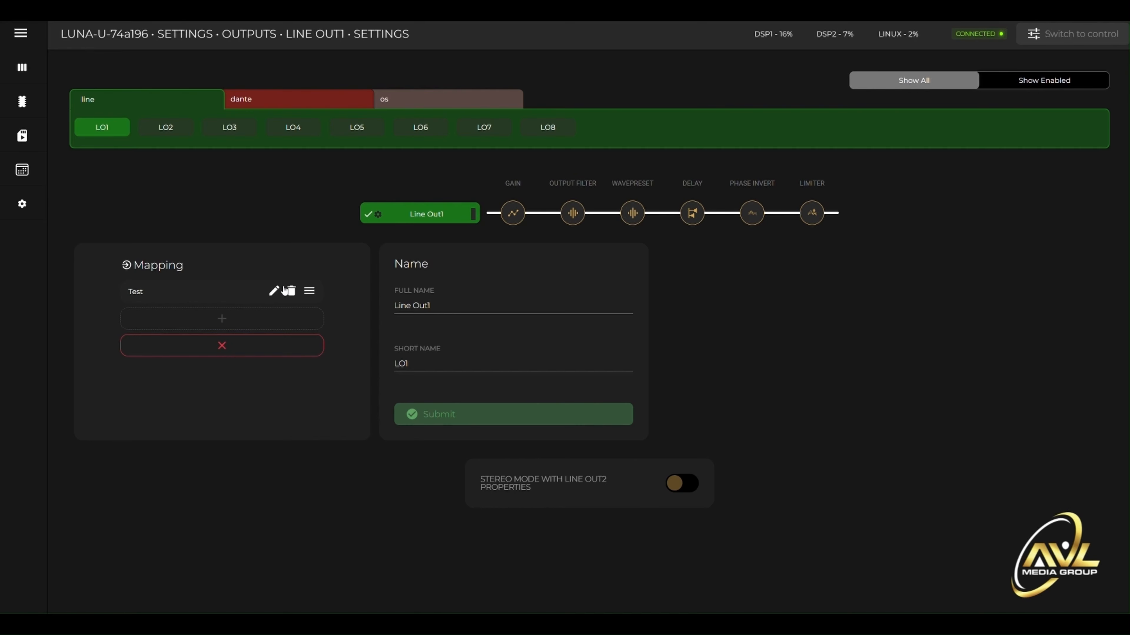
{"action": "left_click", "coordinate": [275, 292]}
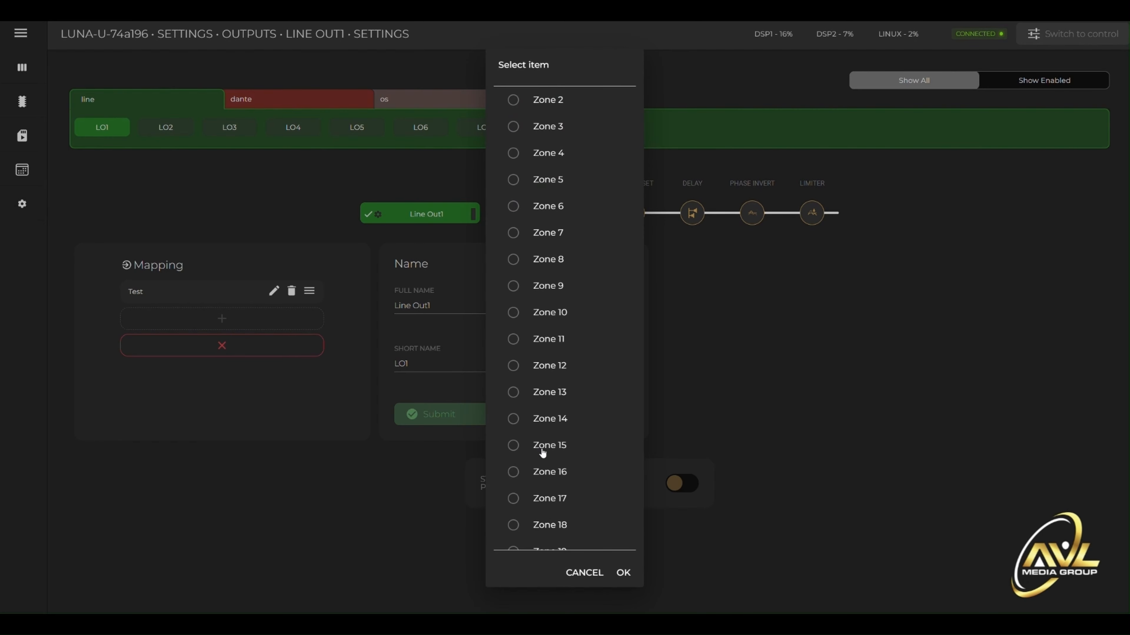
{"action": "left_click", "coordinate": [585, 573]}
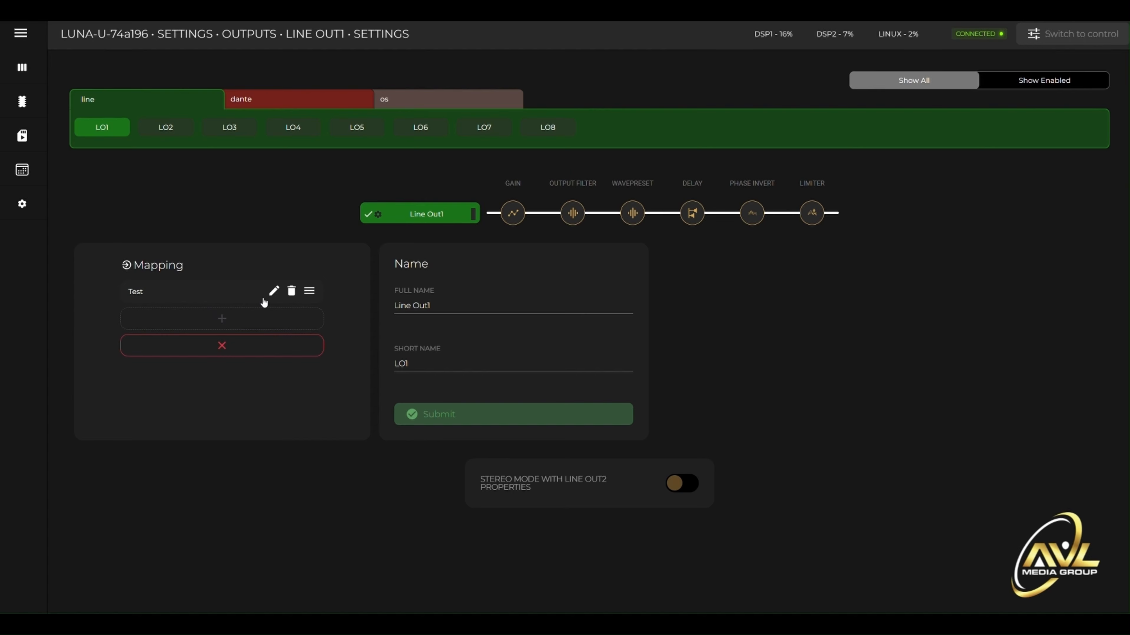
- Set the Line Out1 output's full name to "Test" and its short name to "TEST", submit the change and dismiss the notification
{"action": "left_click", "coordinate": [440, 305]}
{"action": "key", "text": "ctrl+a"}
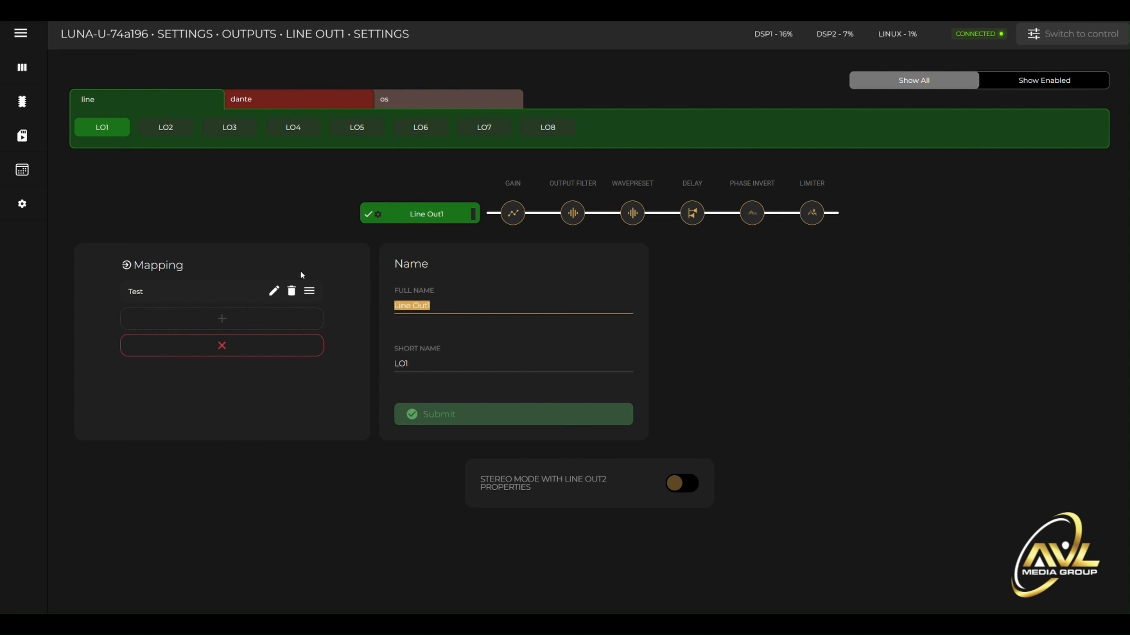
{"action": "type", "text": "Test"}
{"action": "key", "text": "Tab"}
{"action": "type", "text": "T"}
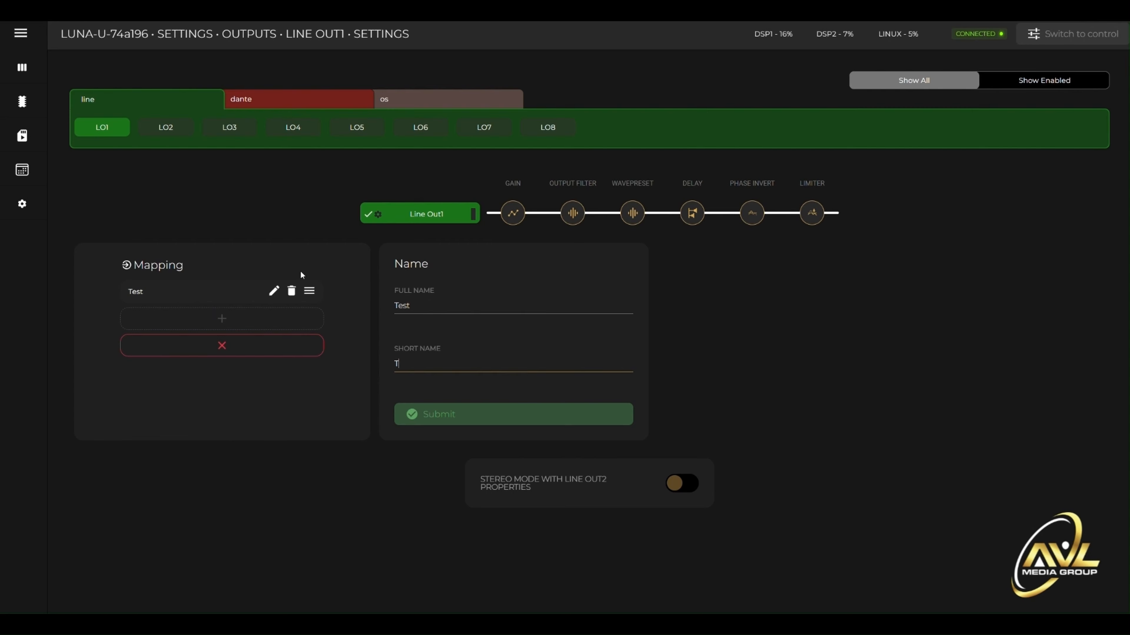
{"action": "type", "text": "EST"}
{"action": "left_click", "coordinate": [471, 418]}
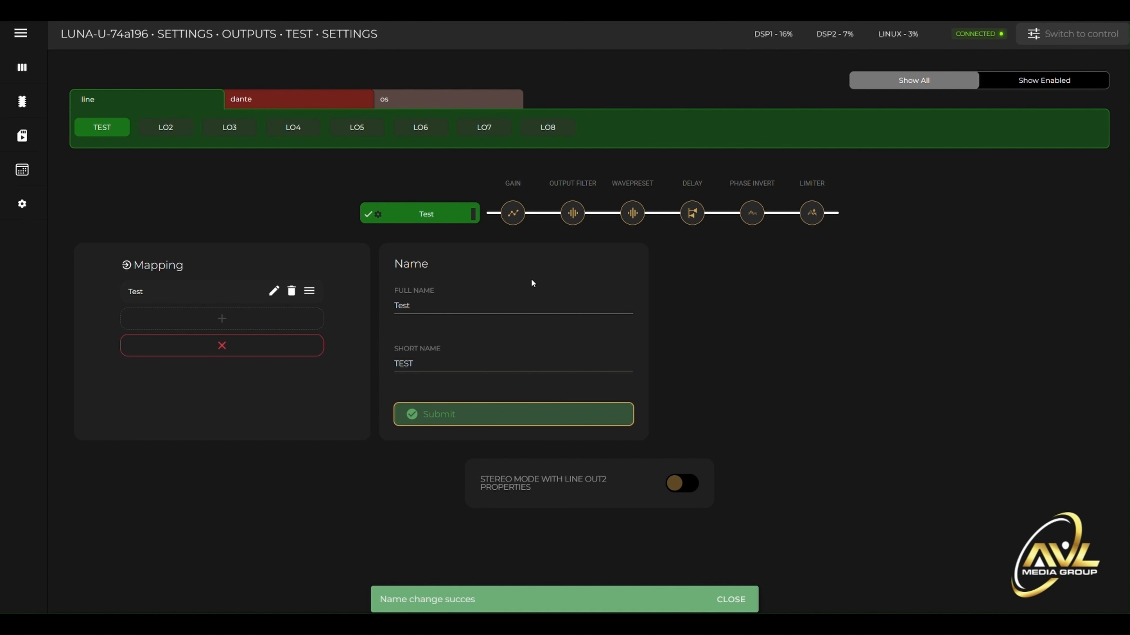
{"action": "left_click", "coordinate": [733, 599]}
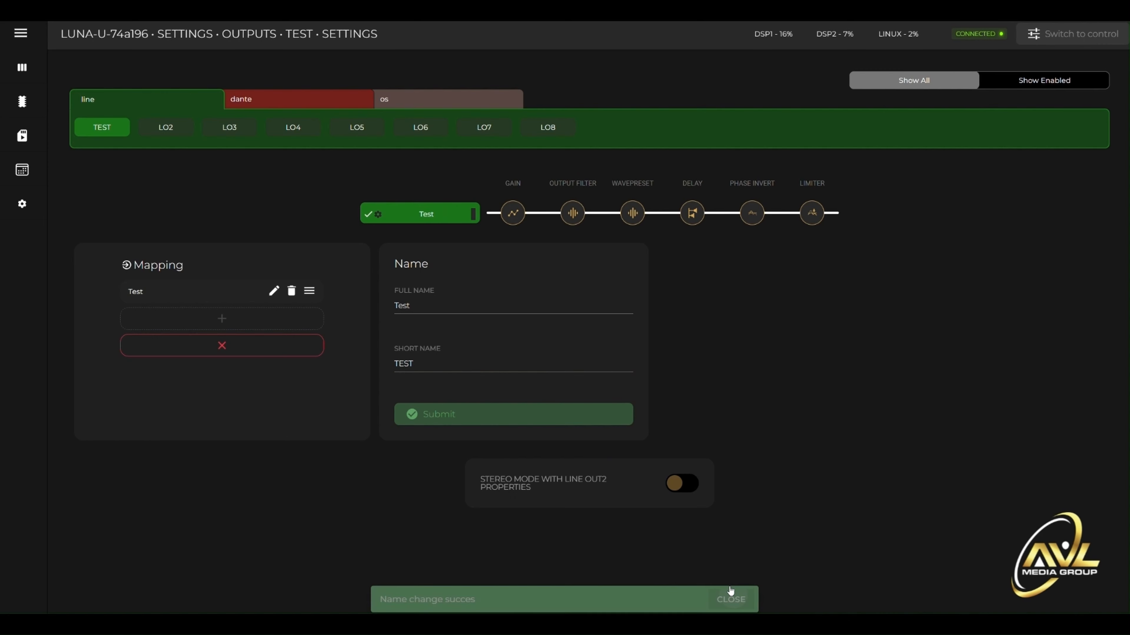
- View the Test output's gain, output filter and WavePreset pages
{"action": "left_click", "coordinate": [512, 214]}
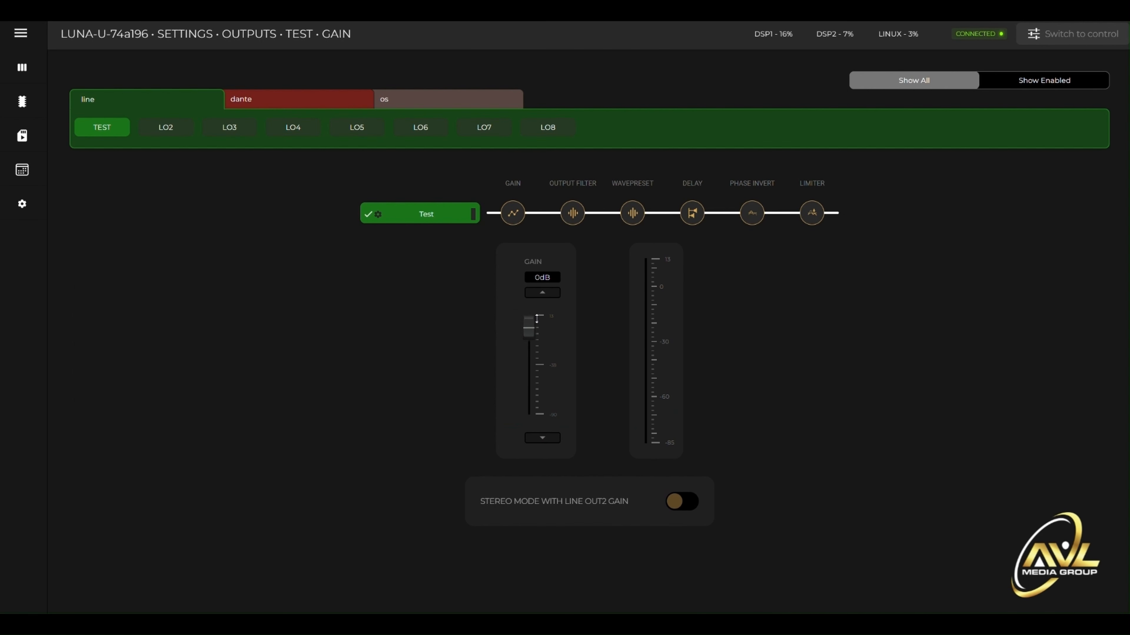
{"action": "left_click", "coordinate": [572, 213]}
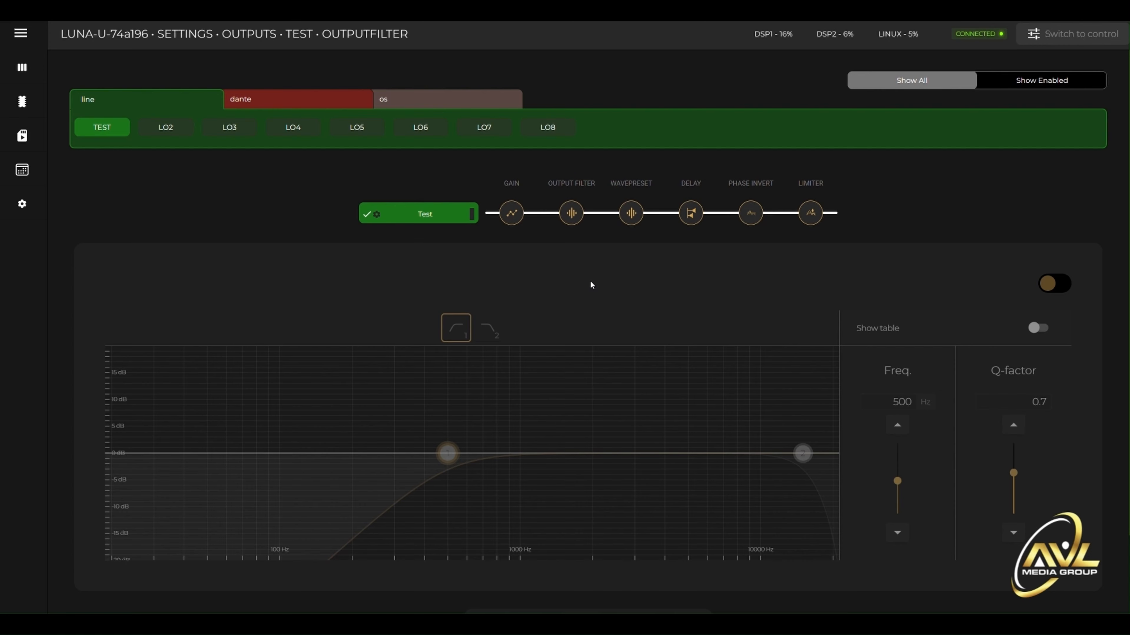
{"action": "left_click", "coordinate": [631, 213]}
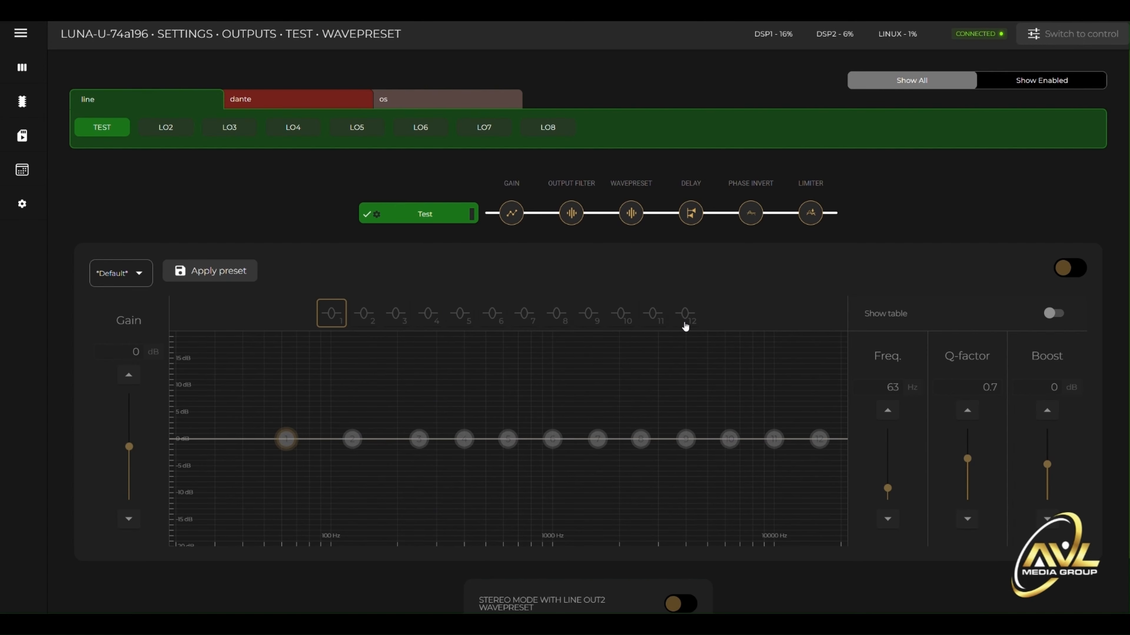
- Browse the Audac speaker presets available for the Test output's WavePreset, keeping *Default* selected
{"action": "left_click", "coordinate": [133, 274]}
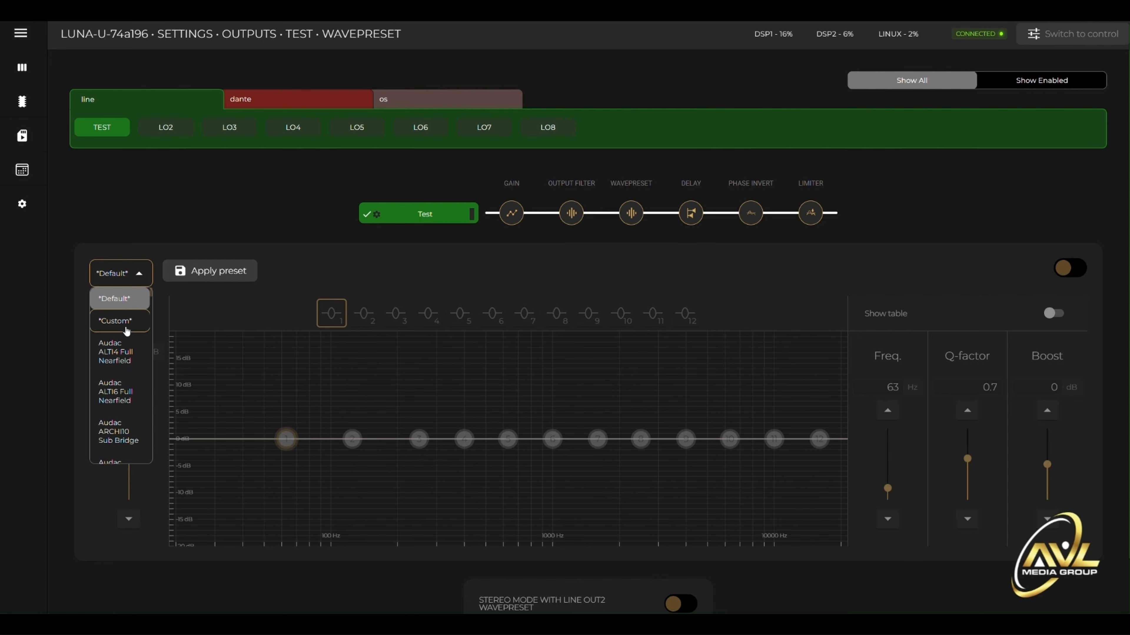
{"action": "scroll", "coordinate": [120, 383], "scroll_direction": "down", "scroll_amount": 5}
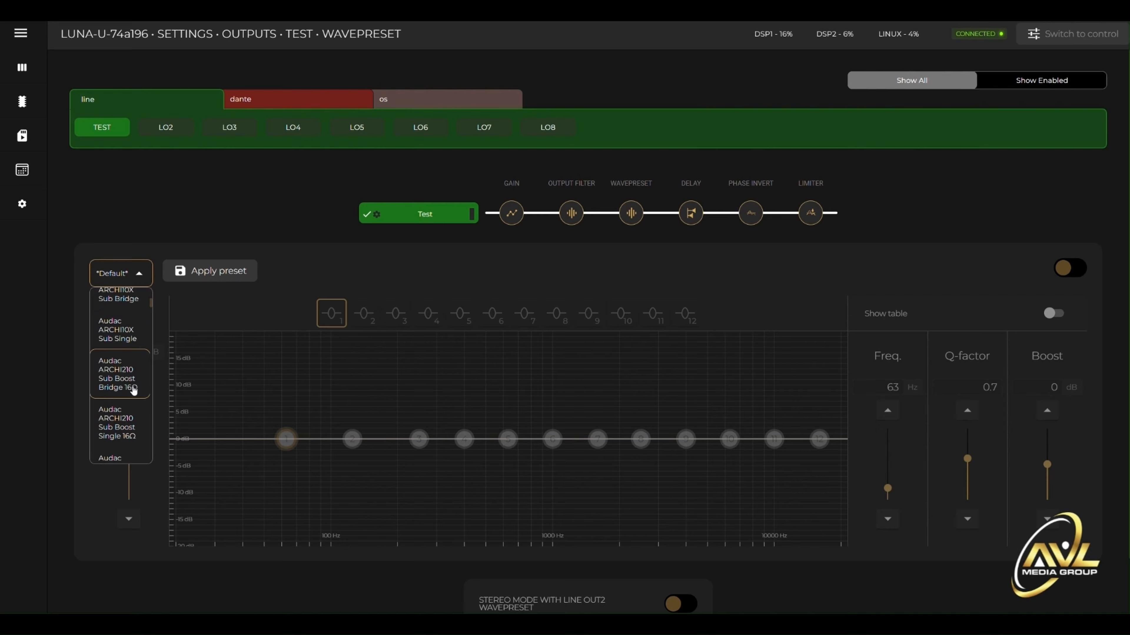
{"action": "scroll", "coordinate": [135, 375], "scroll_direction": "down", "scroll_amount": 5}
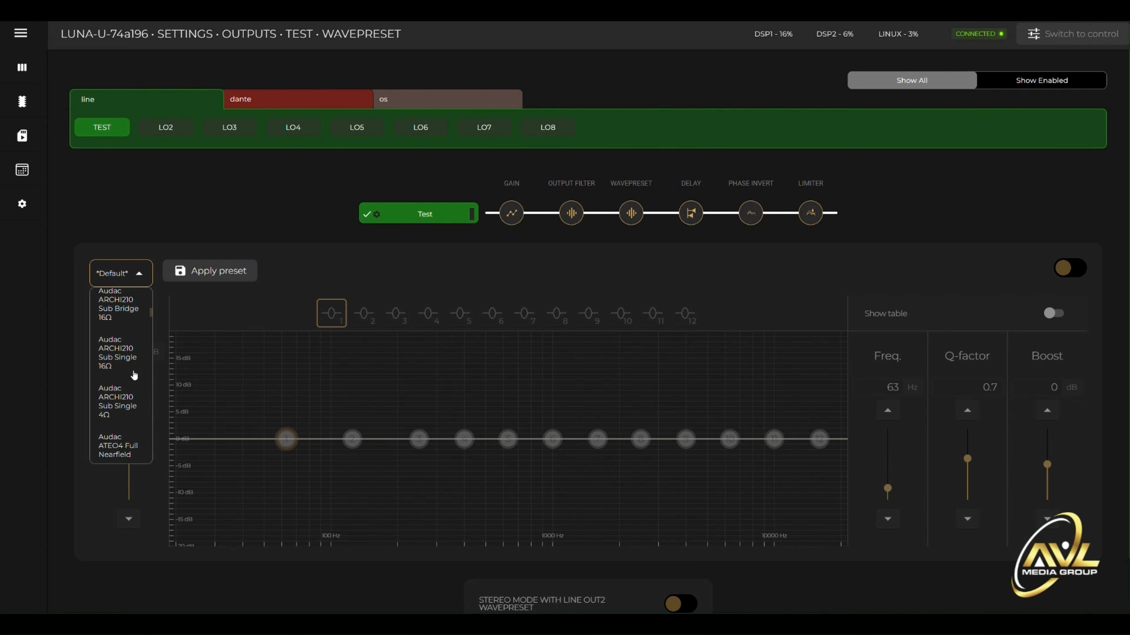
{"action": "left_click", "coordinate": [194, 220]}
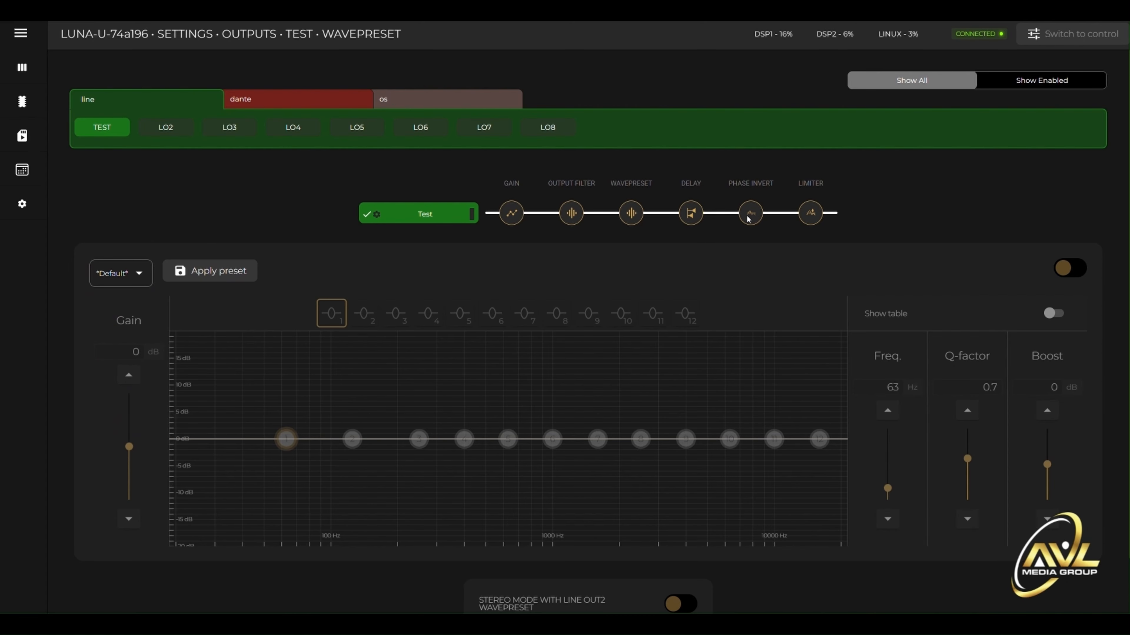
- View the Test output's delay, phase invert and limiter pages, and return to the settings overview
{"action": "left_click", "coordinate": [693, 215]}
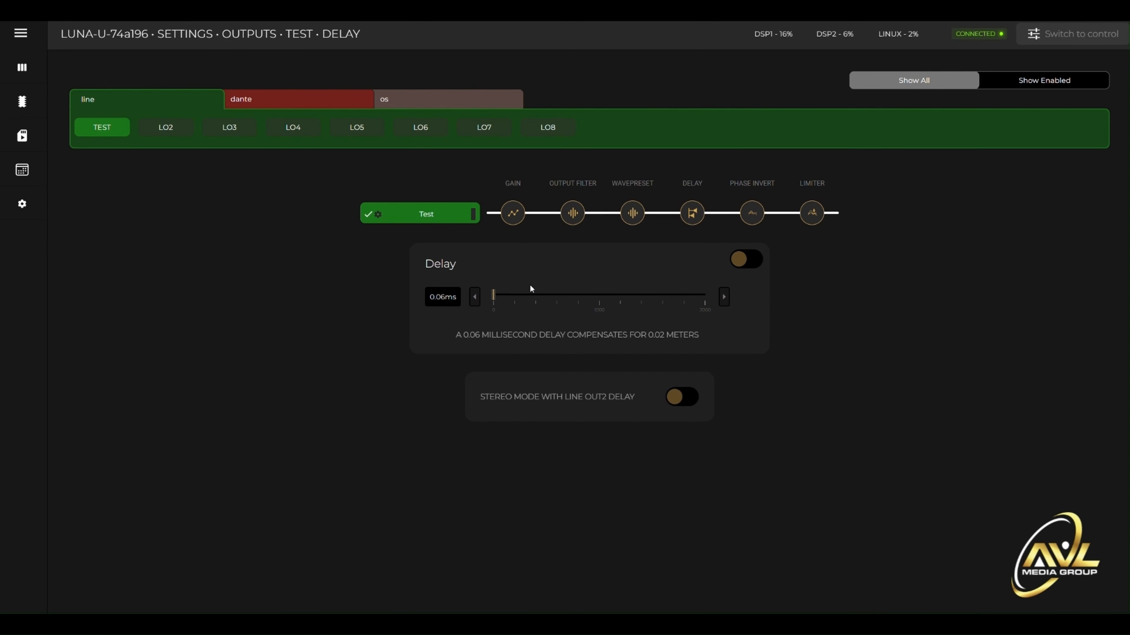
{"action": "left_click", "coordinate": [752, 215]}
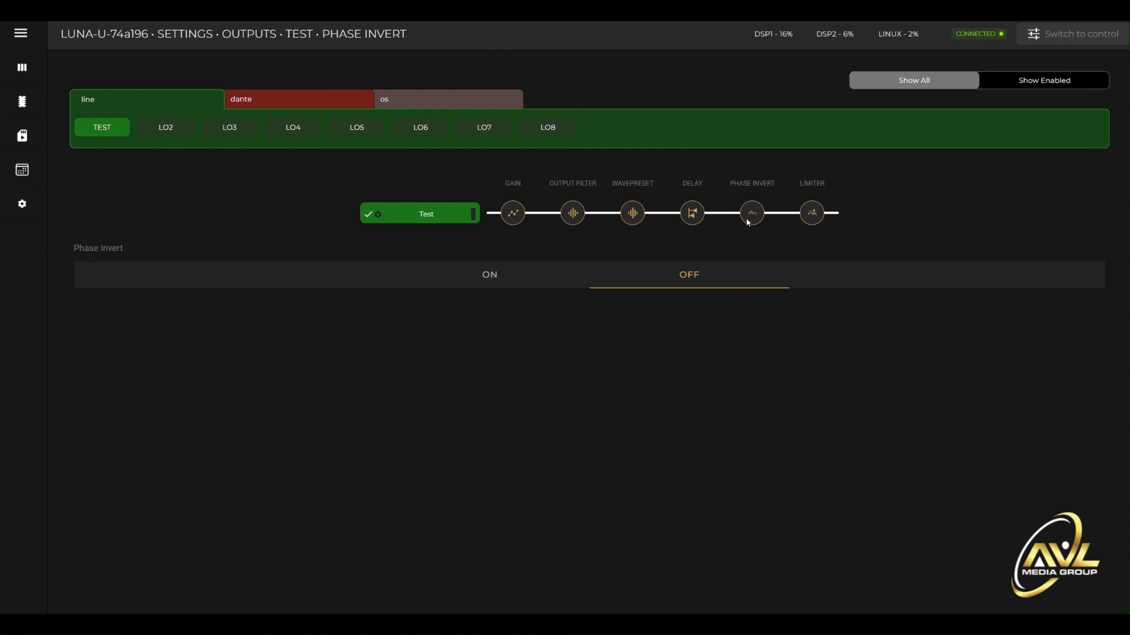
{"action": "left_click", "coordinate": [820, 214]}
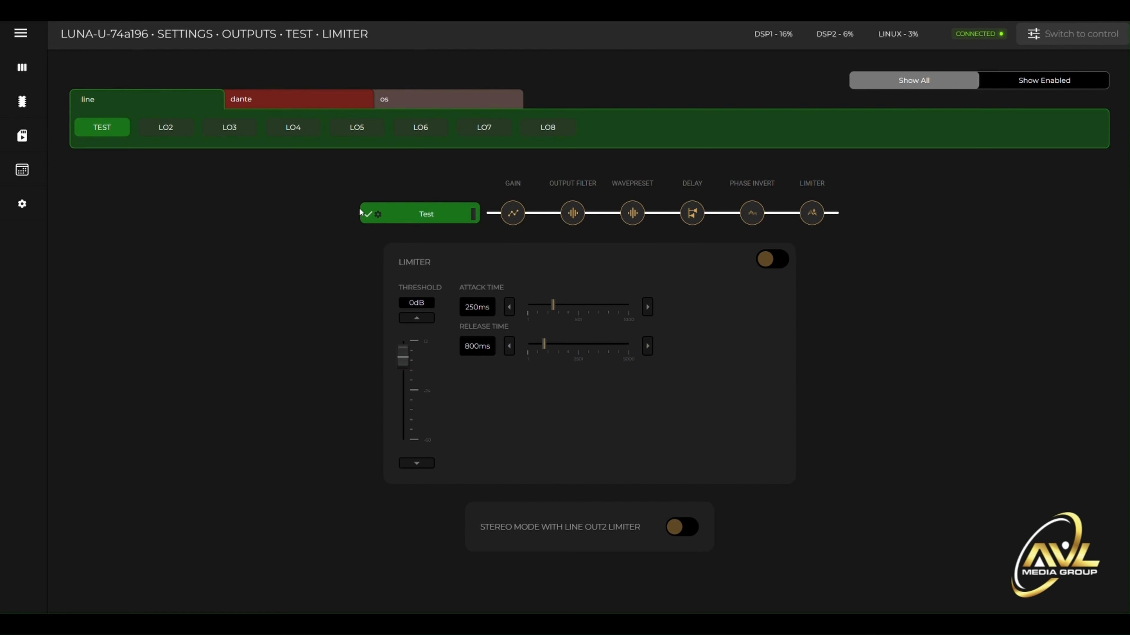
{"action": "left_click", "coordinate": [22, 67]}
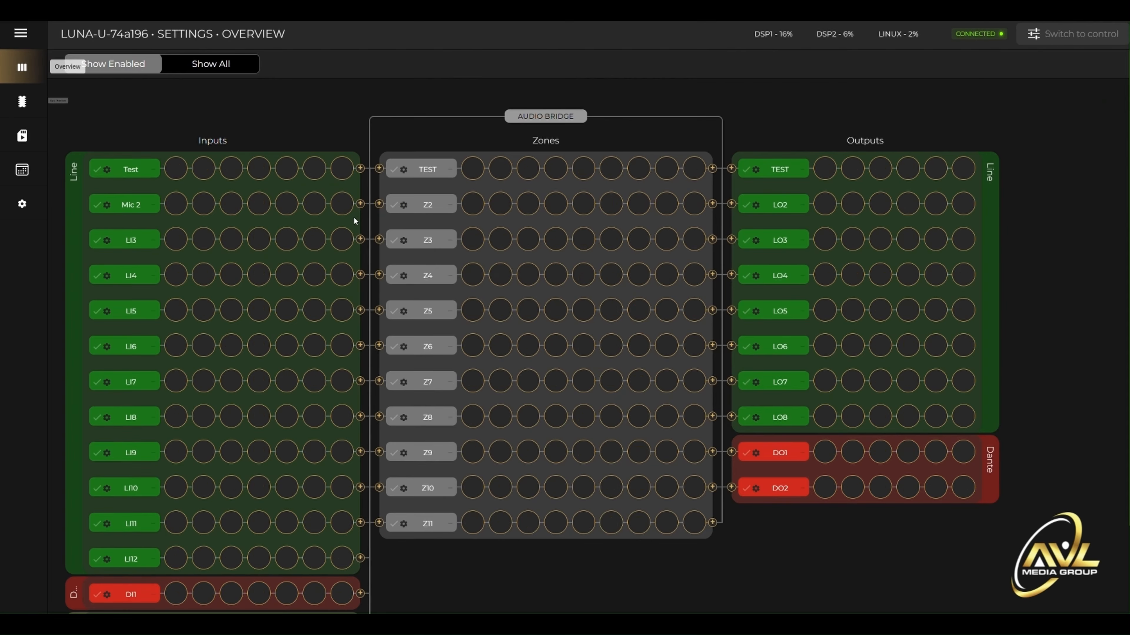